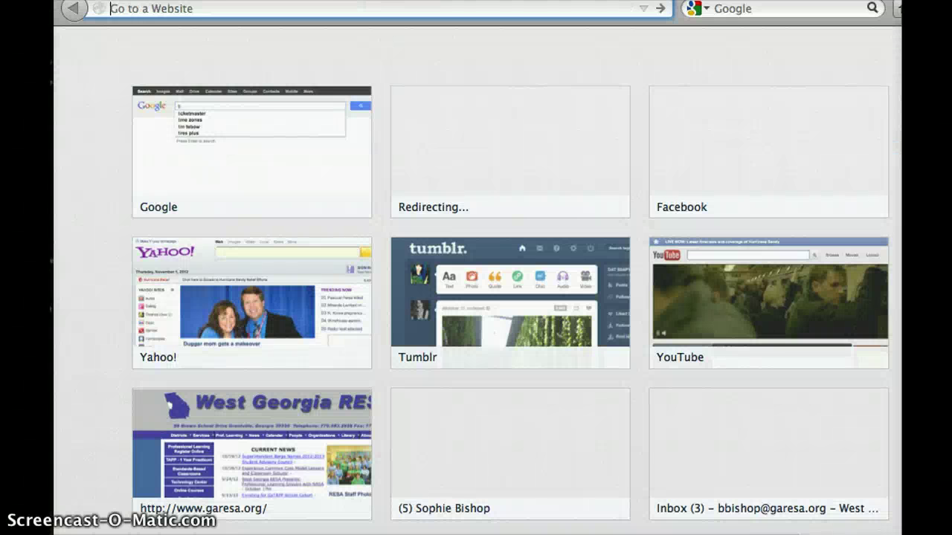
# Load docs.garesa.org in Firefox to reach the Google Drive home file list.
pyautogui.write('www')
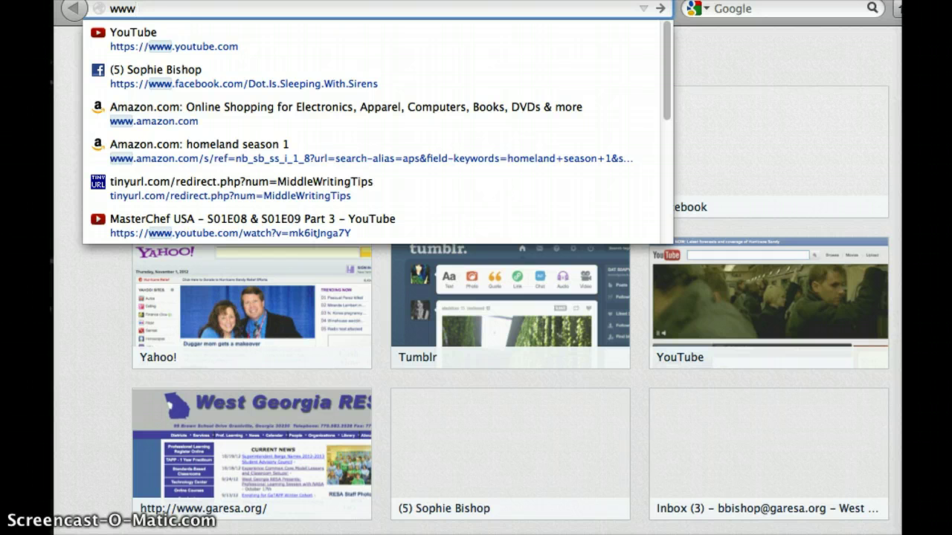
pyautogui.press('BackSpace')
pyautogui.press('BackSpace')
pyautogui.write('docs.garesa.org/')
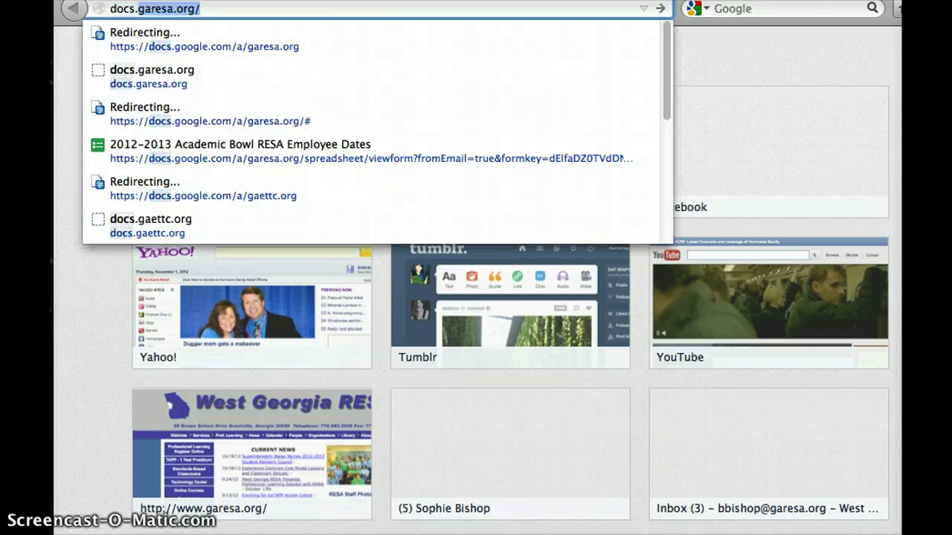
pyautogui.press('Return')
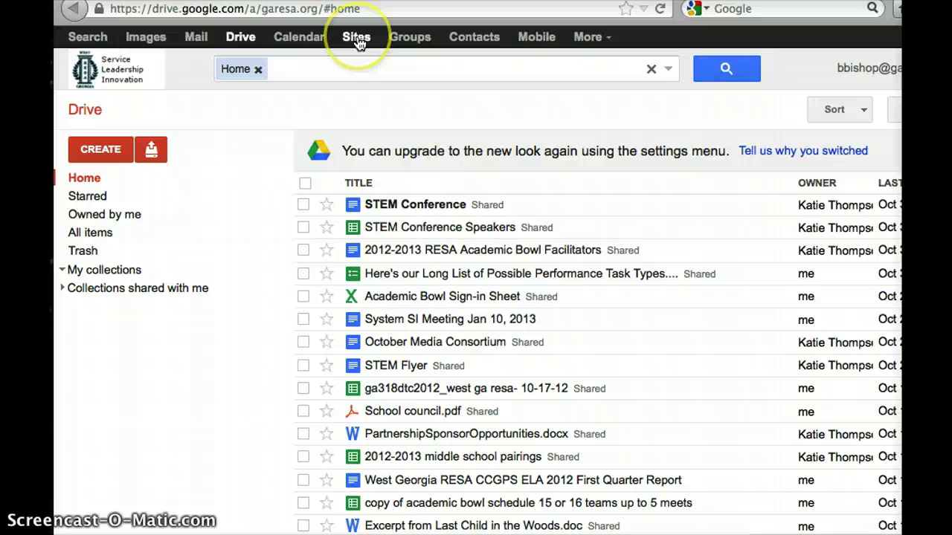
# Open the TestingWithTim site's Home page from the My Sites list.
pyautogui.click(357, 38)
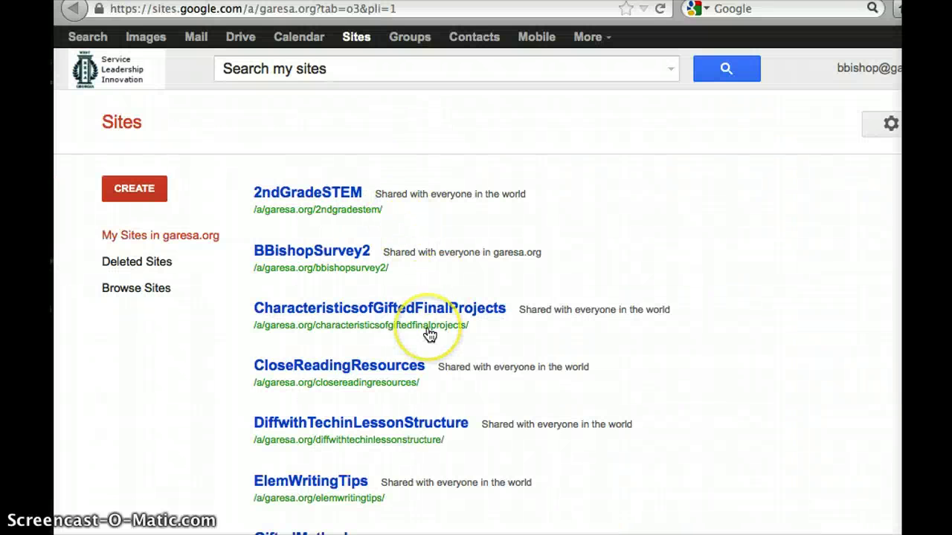
pyautogui.scroll(-5, 430, 335)
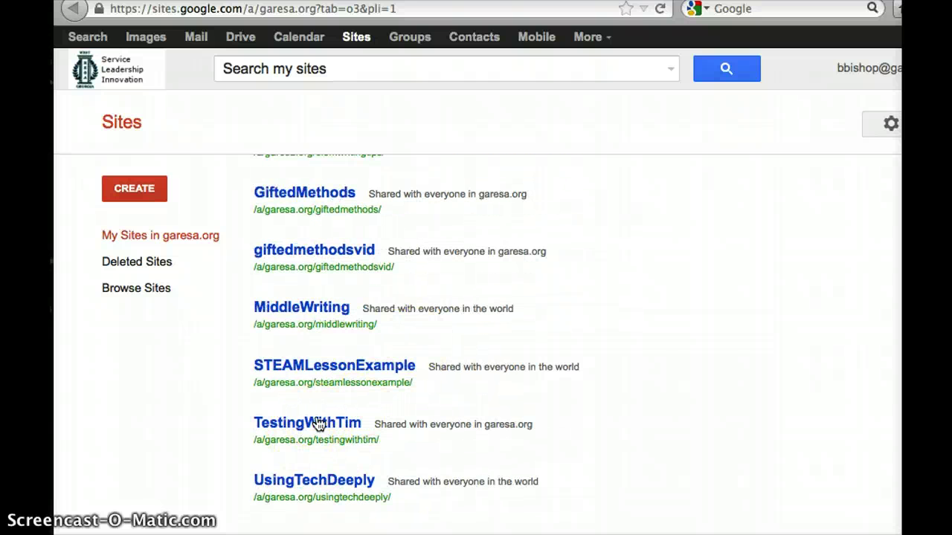
pyautogui.click(137, 188)
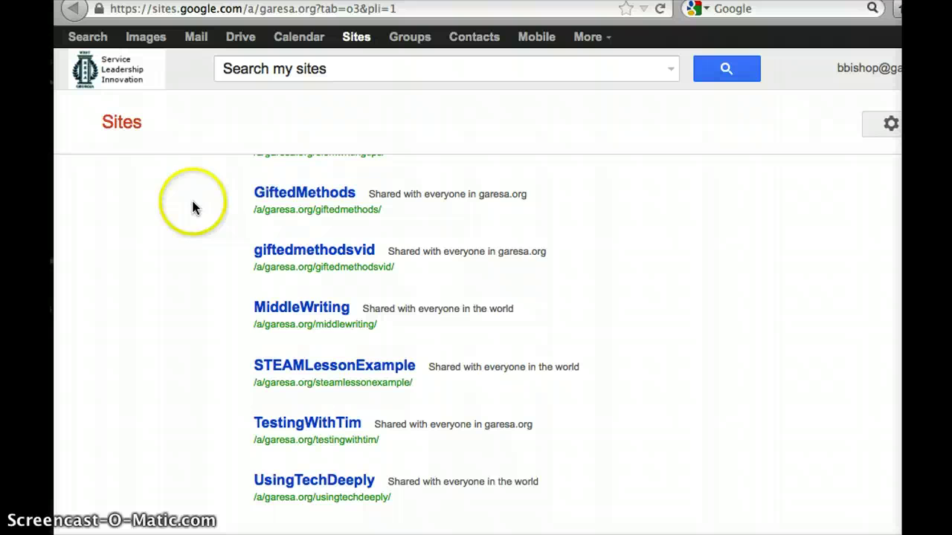
pyautogui.scroll(5, 418, 403)
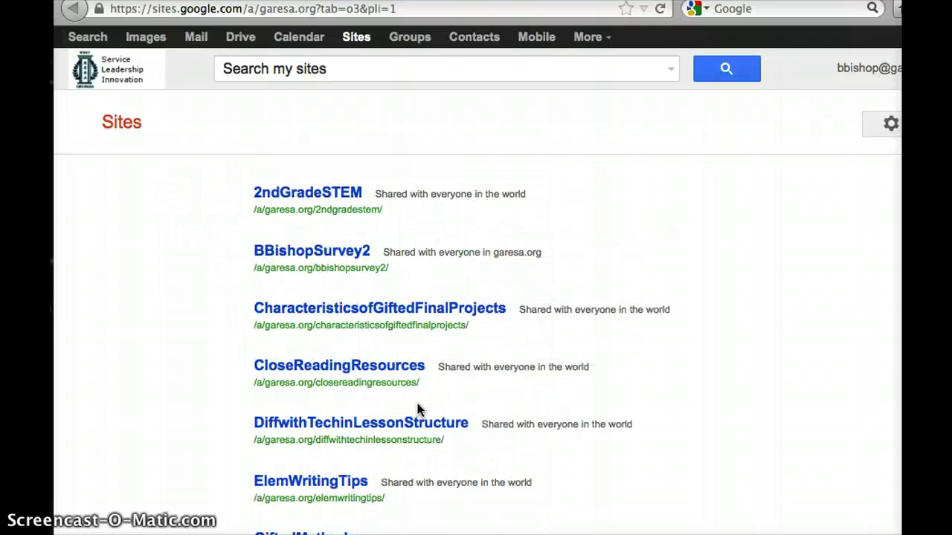
pyautogui.scroll(-5, 430, 364)
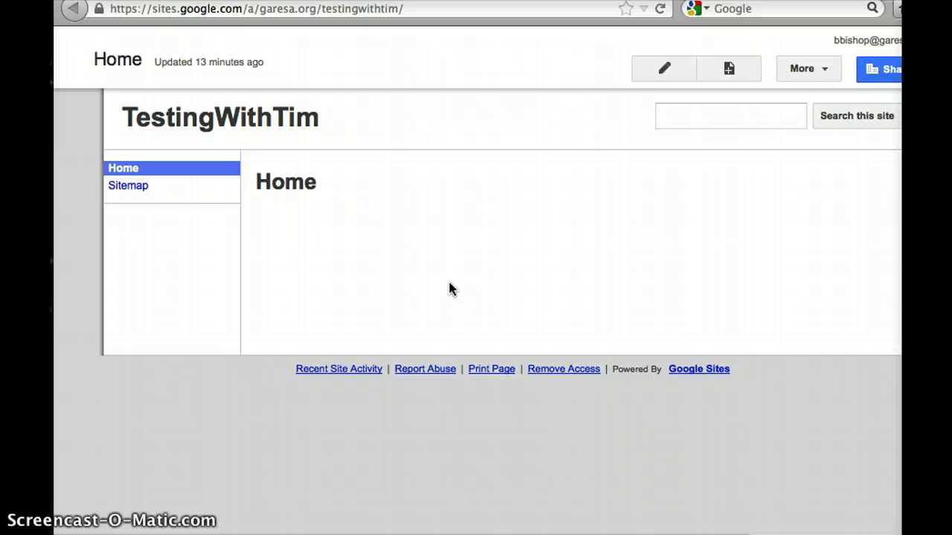
# Enter edit mode and retitle the Home page 'My Educational Page for Biology I'.
pyautogui.click(664, 70)
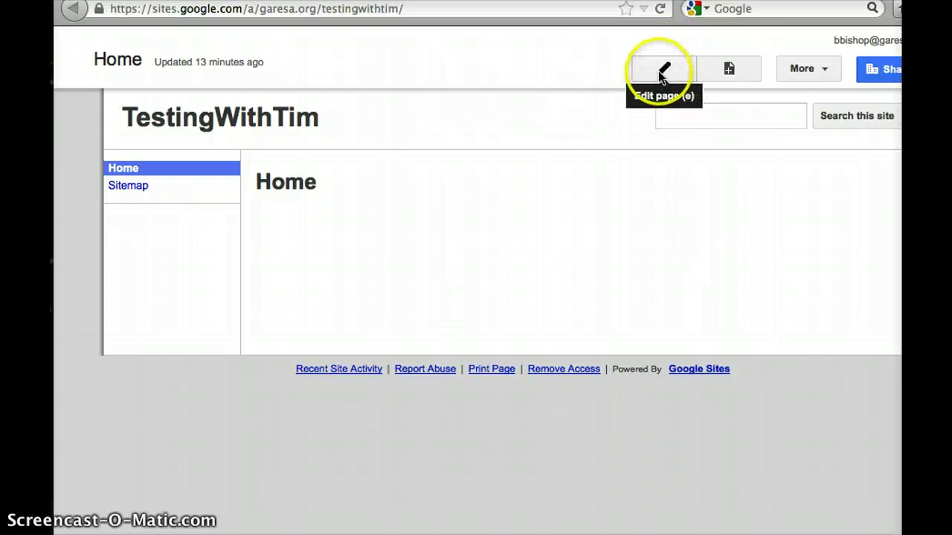
pyautogui.click(663, 72)
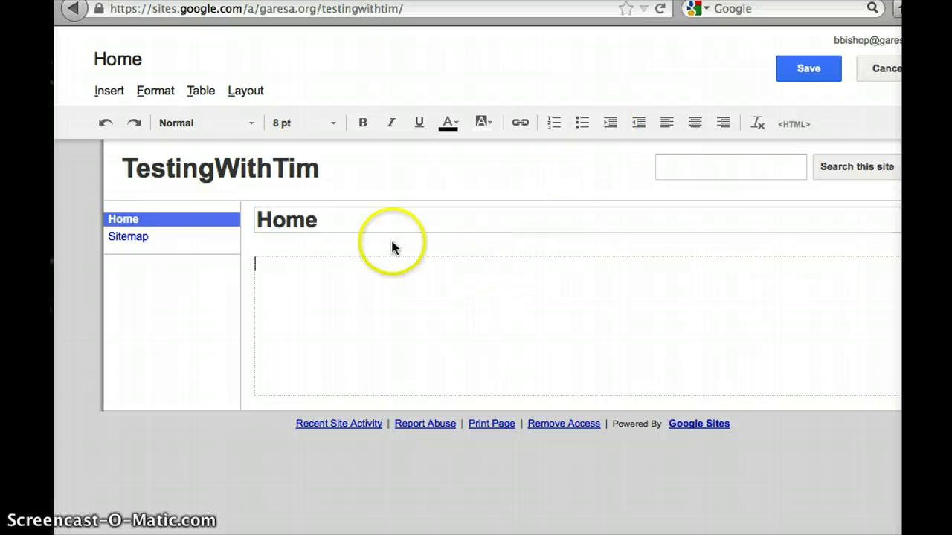
pyautogui.doubleClick(325, 214)
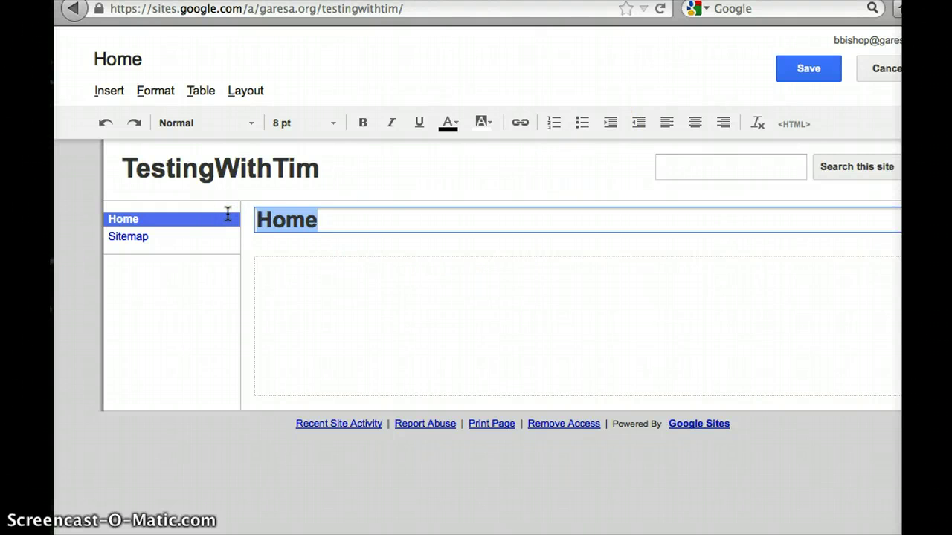
pyautogui.write('My Educationa')
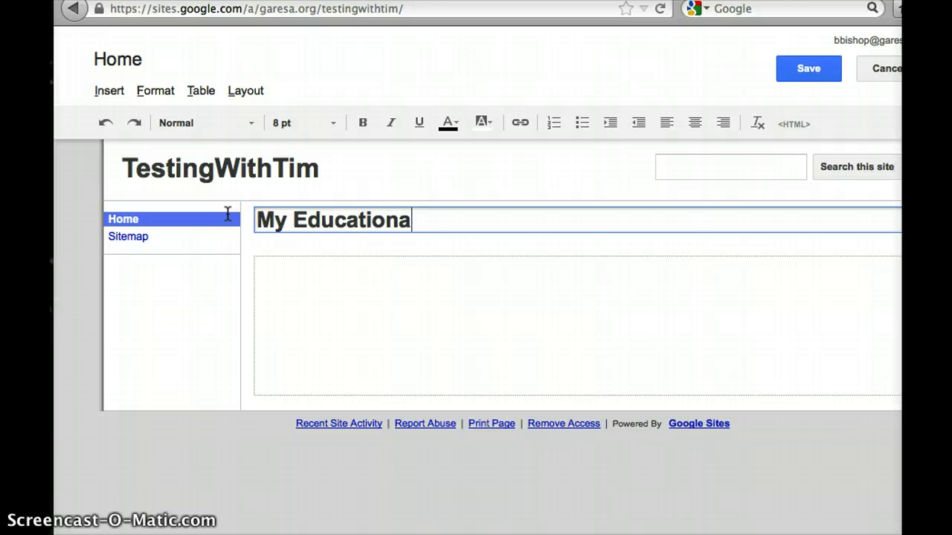
pyautogui.write('l Page for ')
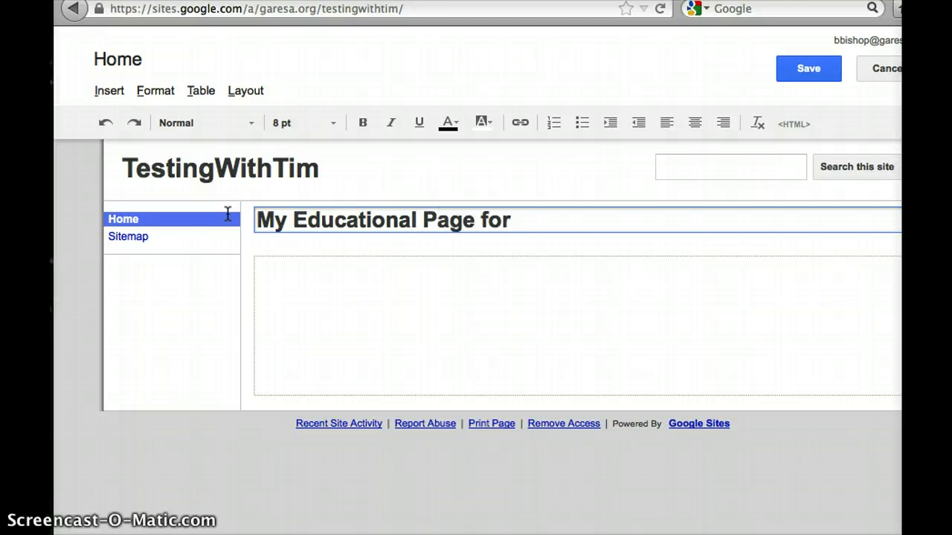
pyautogui.write('Biology I')
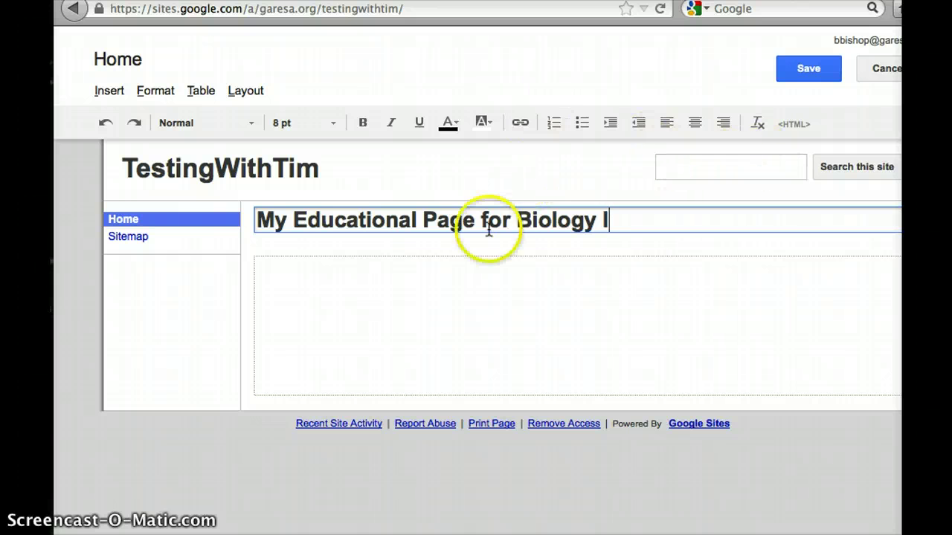
# Type a line of placeholder body text followed by a new line.
pyautogui.click(312, 264)
pyautogui.write('as;dlfkajshdf;asdlkfjhef ja;ldsaj dsf')
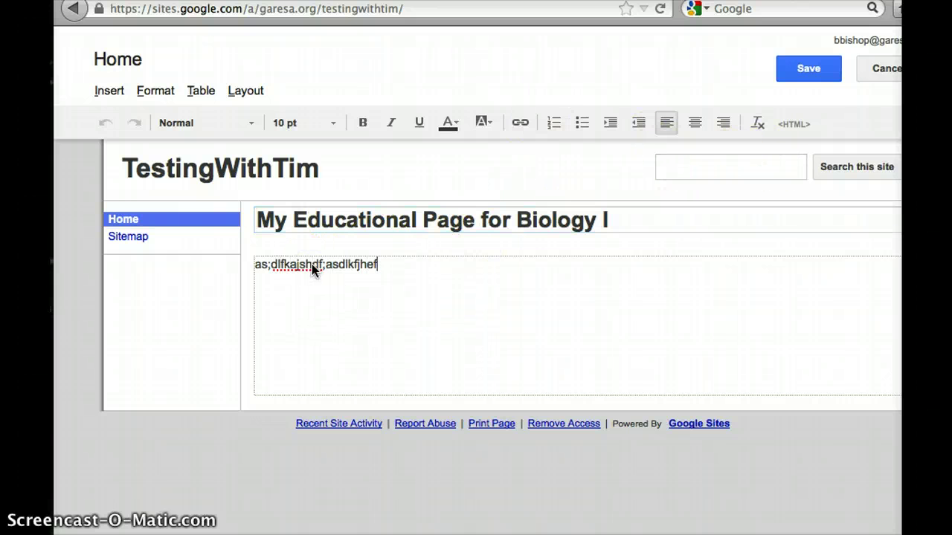
pyautogui.press('Return')
pyautogui.press('Return')
pyautogui.press('Return')
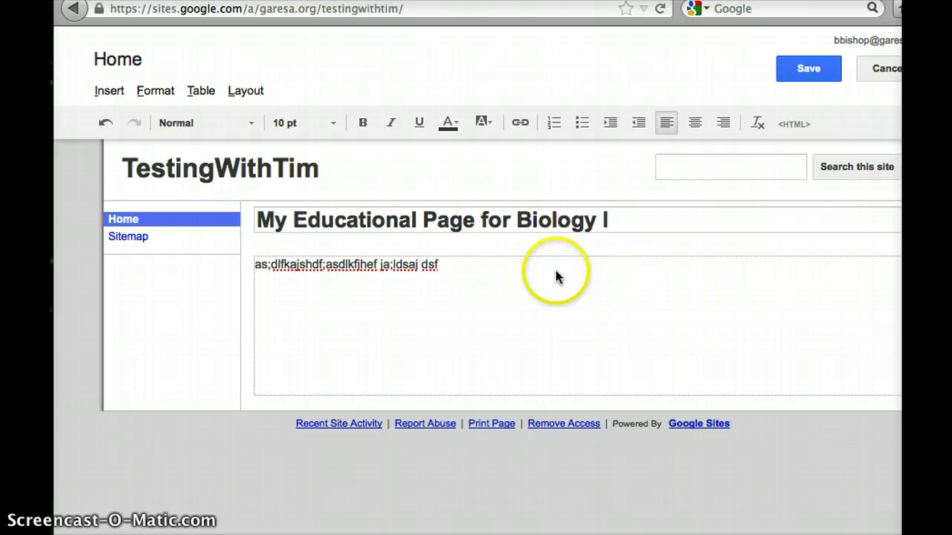
pyautogui.click(520, 123)
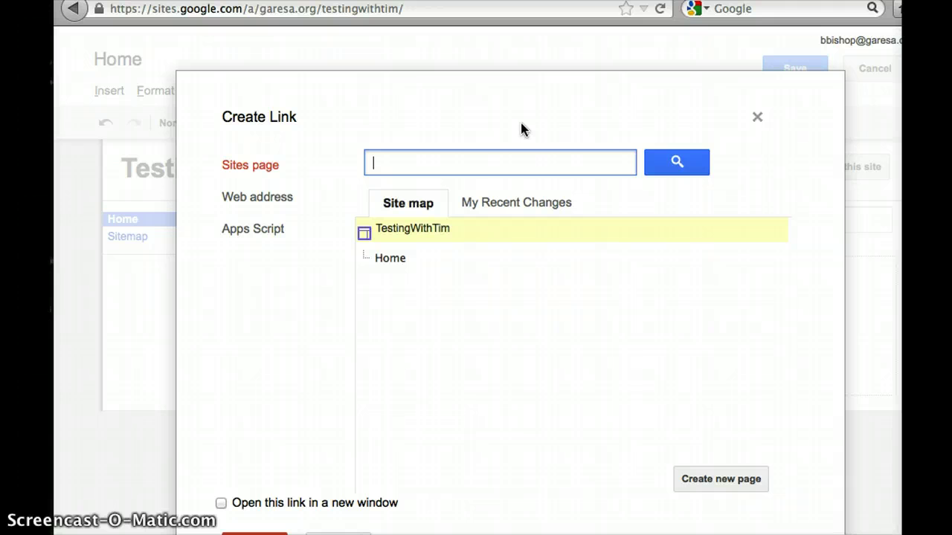
pyautogui.click(256, 199)
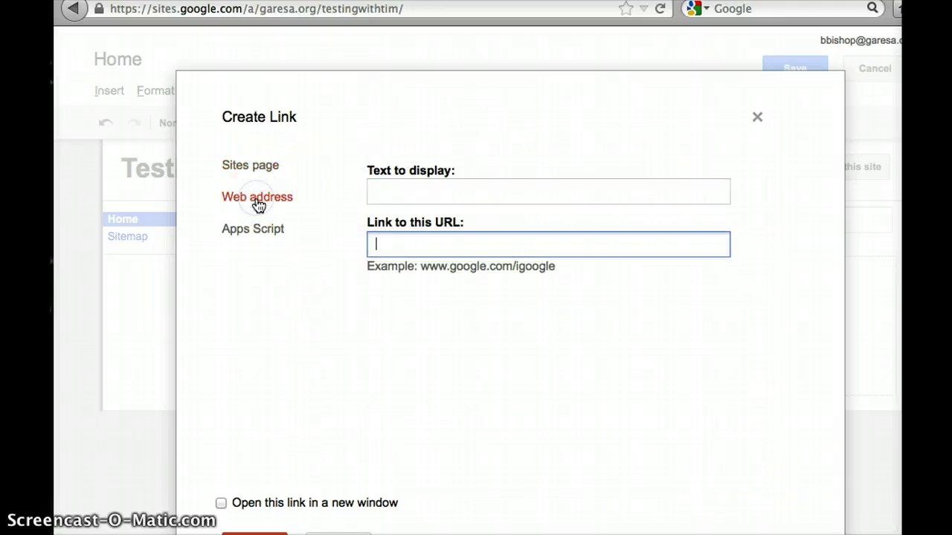
pyautogui.write('www.cnn.c')
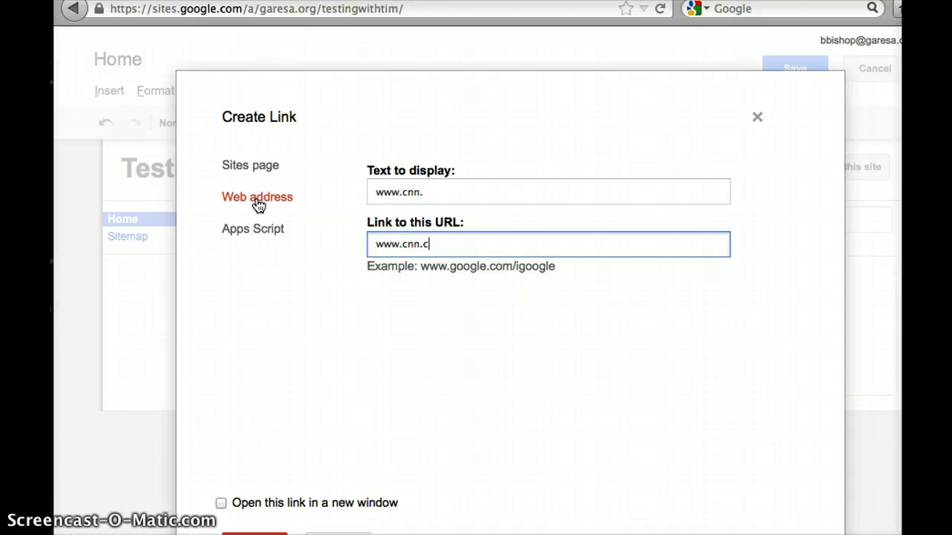
pyautogui.write('om')
pyautogui.scroll(-1, 486, 365)
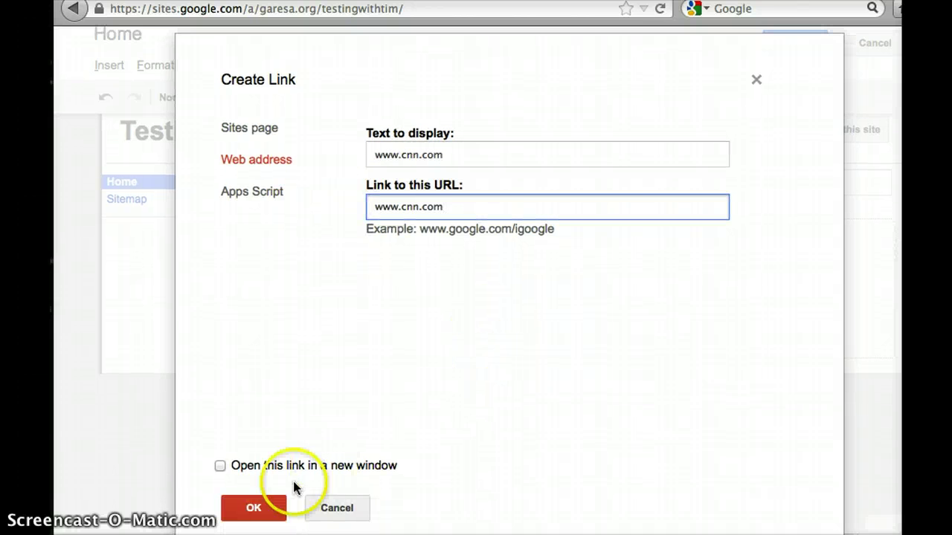
pyautogui.click(260, 506)
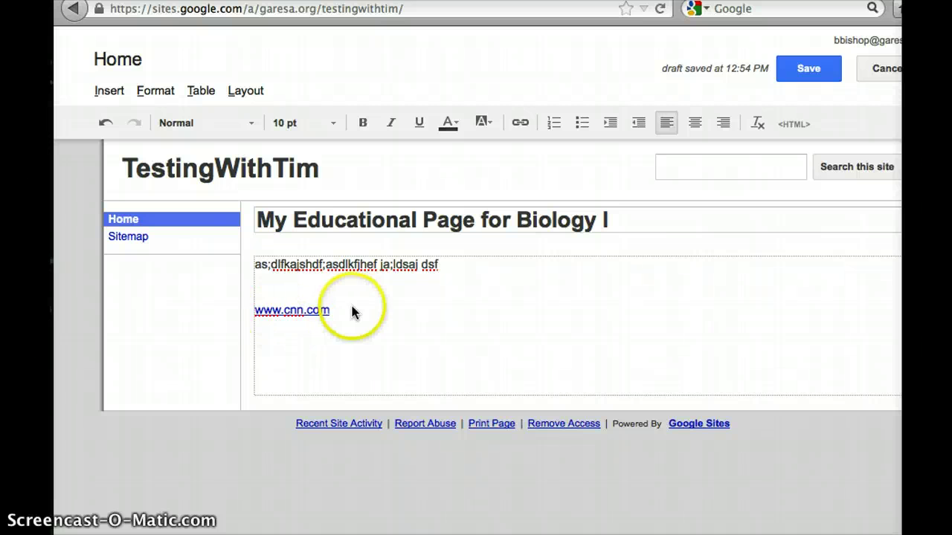
pyautogui.moveTo(344, 312); pyautogui.dragTo(254, 316)
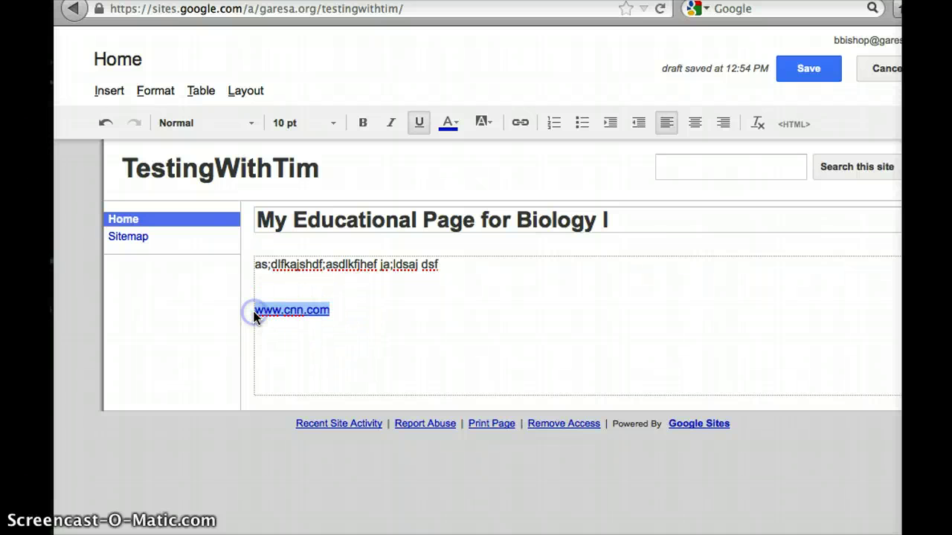
pyautogui.press('BackSpace')
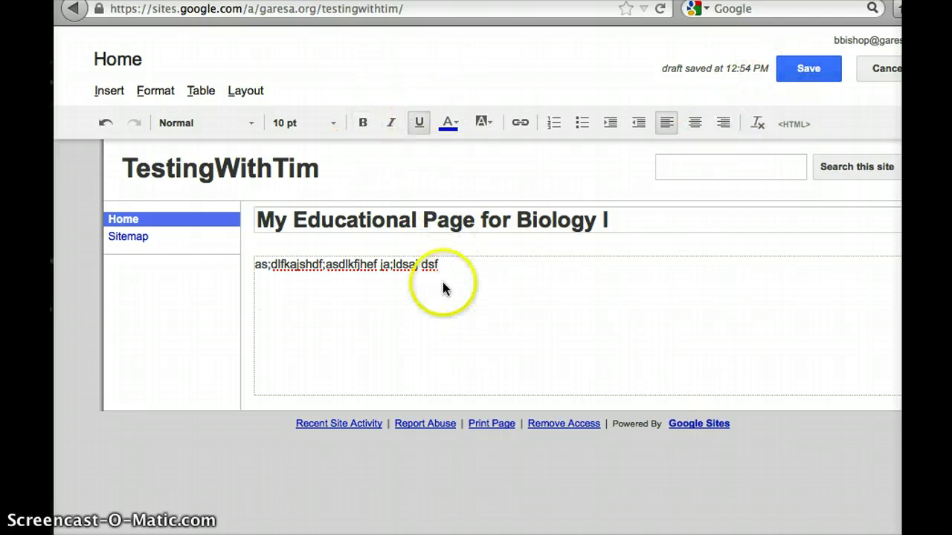
# Make the latter half of the placeholder line bold, italic and 24 pt.
pyautogui.moveTo(439, 266); pyautogui.dragTo(322, 264)
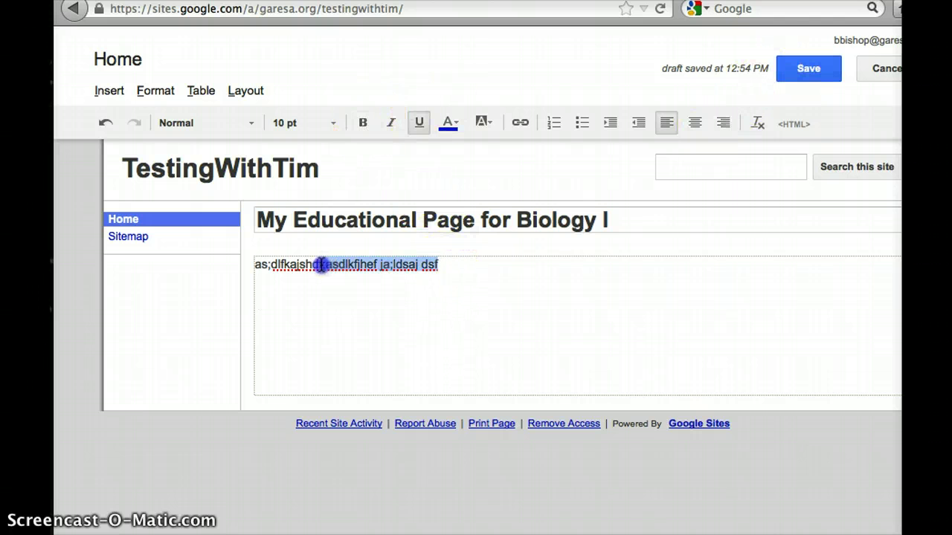
pyautogui.click(361, 124)
pyautogui.click(390, 123)
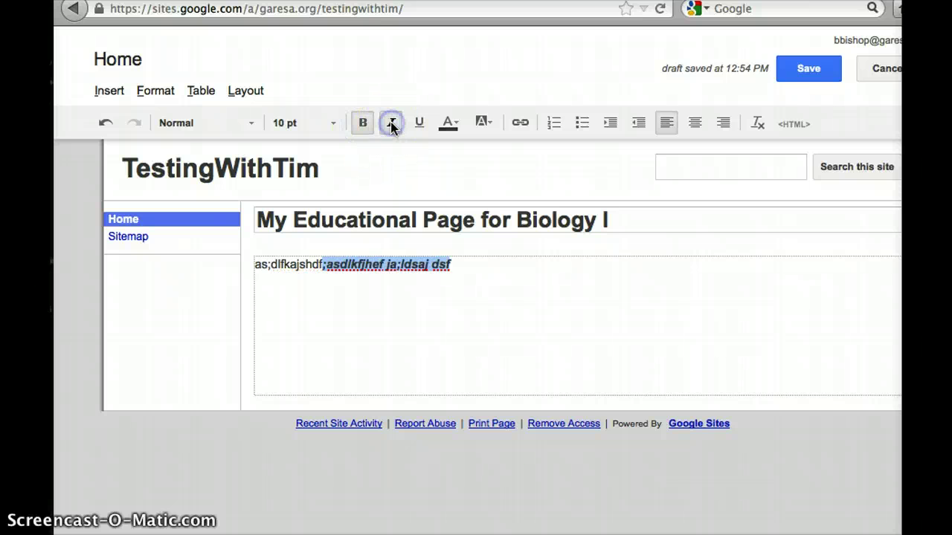
pyautogui.click(334, 123)
pyautogui.click(330, 280)
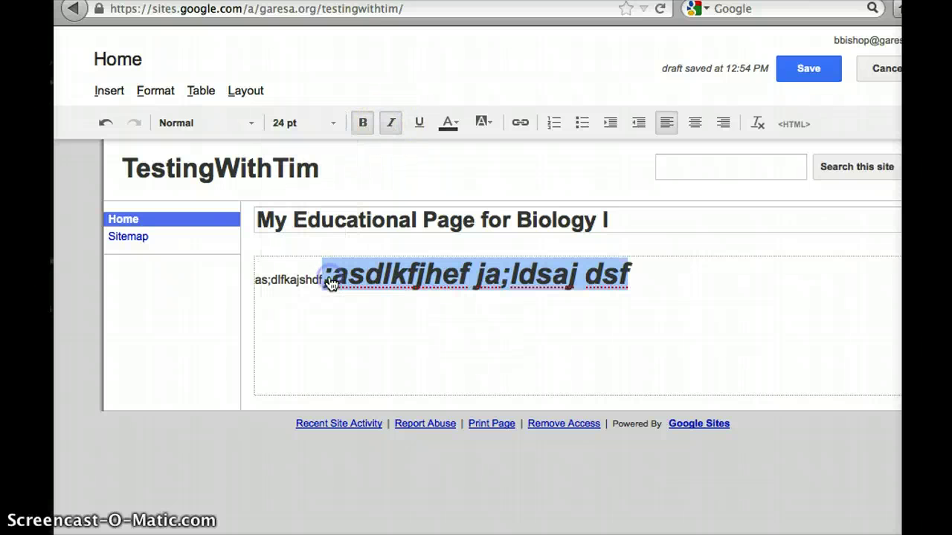
pyautogui.click(587, 310)
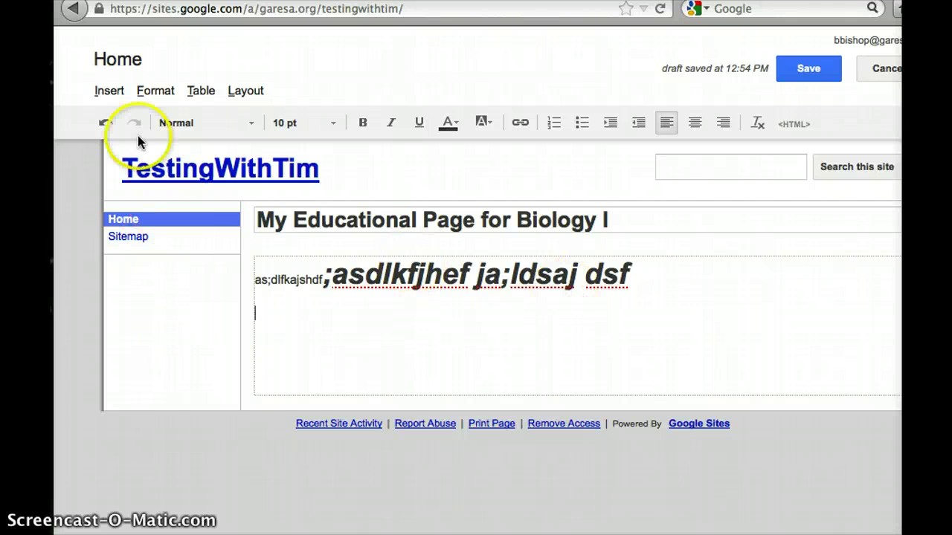
pyautogui.click(116, 90)
pyautogui.moveTo(116, 90); pyautogui.dragTo(559, 78)
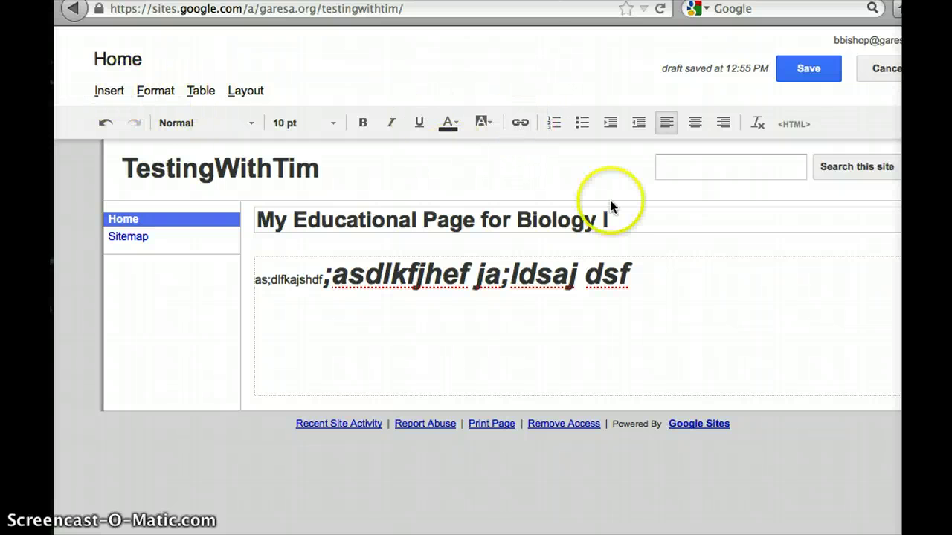
# Add a new line 'a;like this' after the second line break in the HTML source.
pyautogui.click(792, 124)
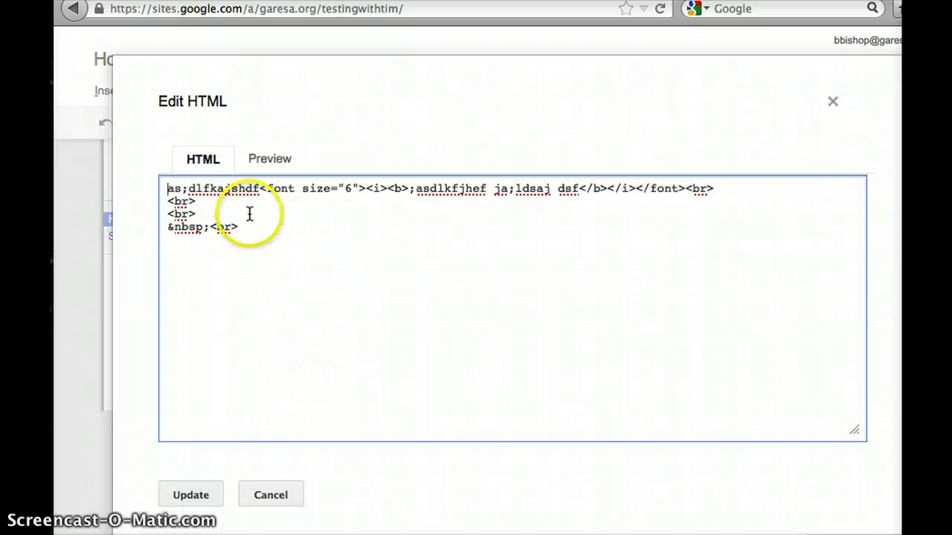
pyautogui.click(206, 213)
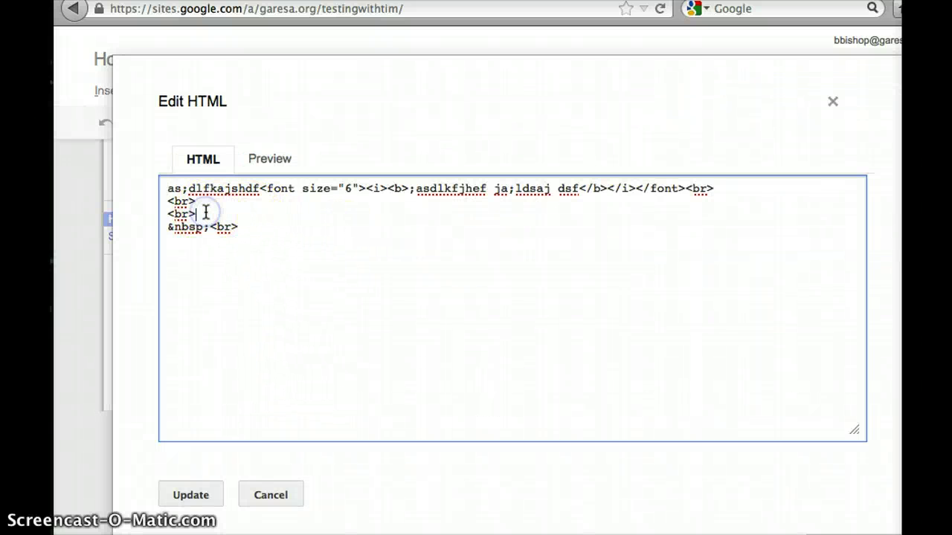
pyautogui.press('Return')
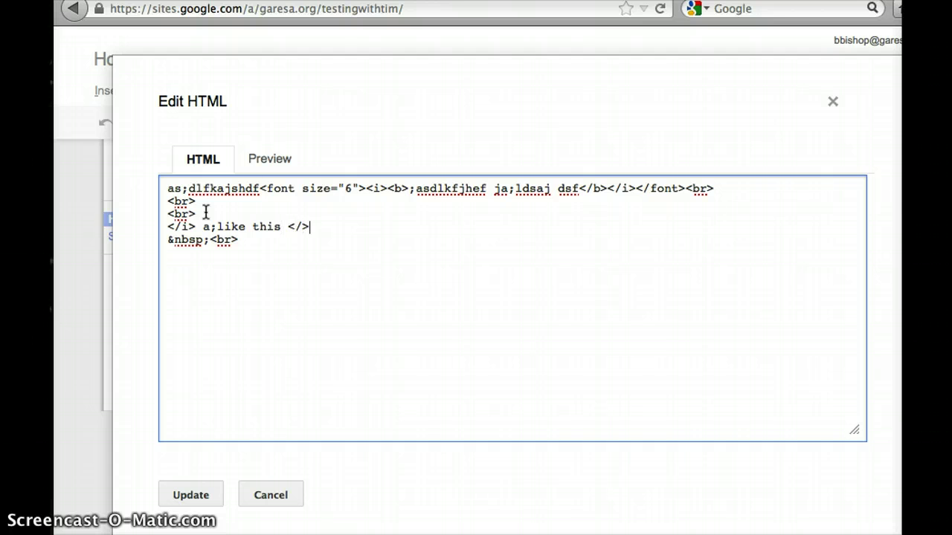
pyautogui.click(191, 495)
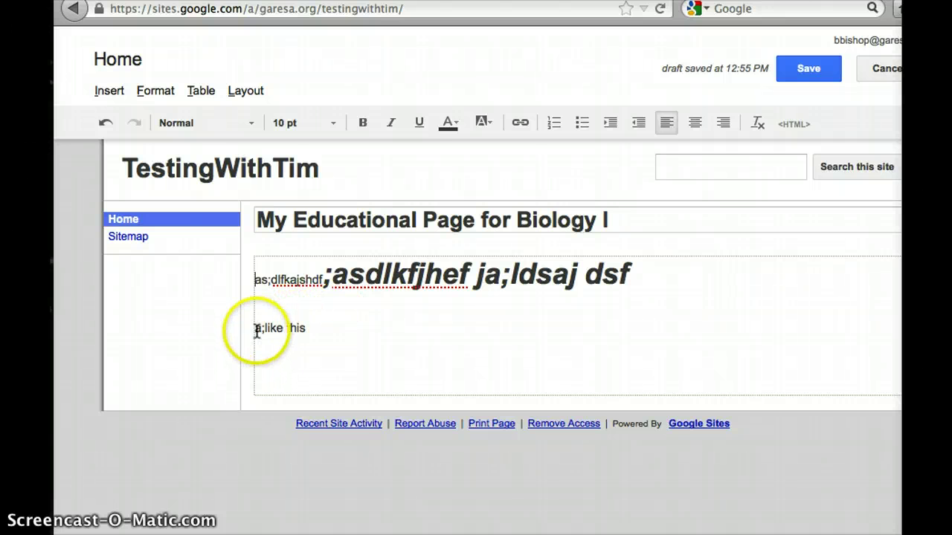
# Select the new line and review the HTML source, closing it without changes.
pyautogui.moveTo(257, 328); pyautogui.dragTo(310, 332)
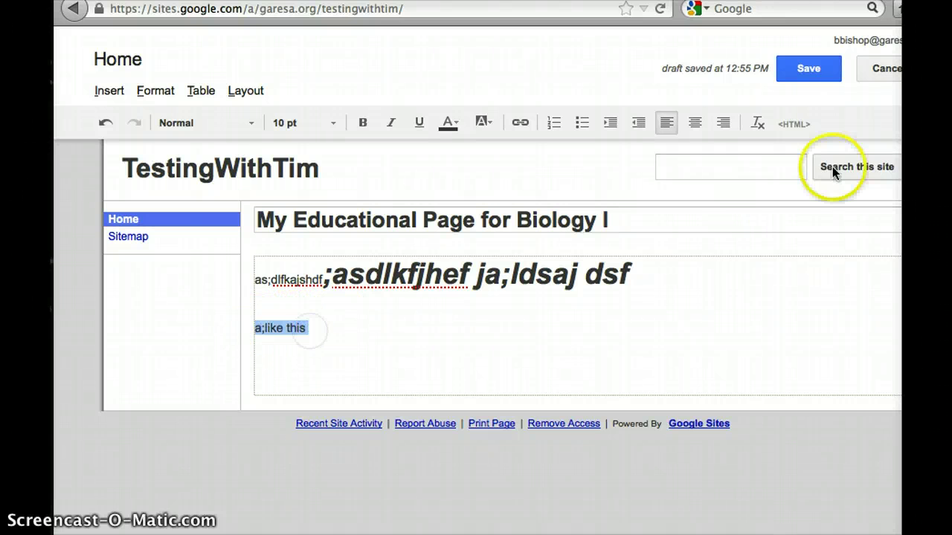
pyautogui.click(794, 124)
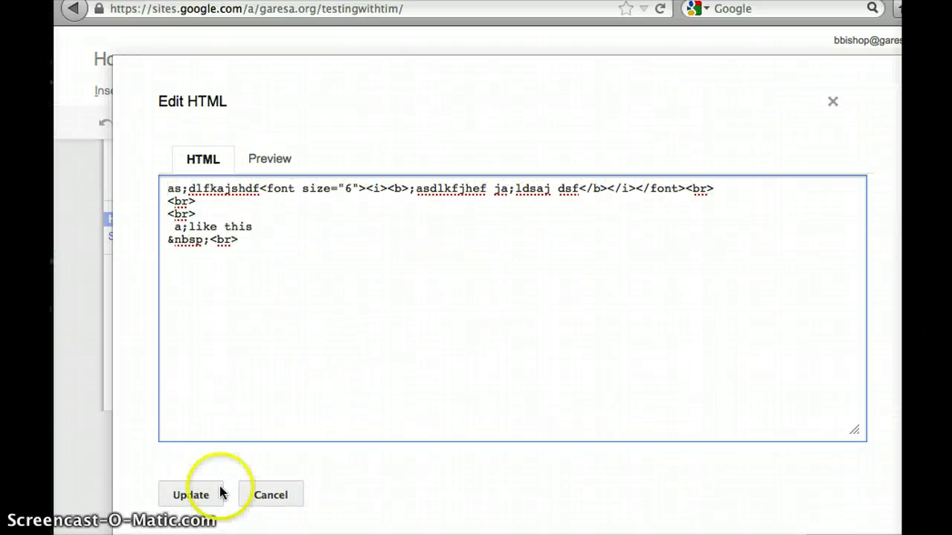
pyautogui.click(267, 494)
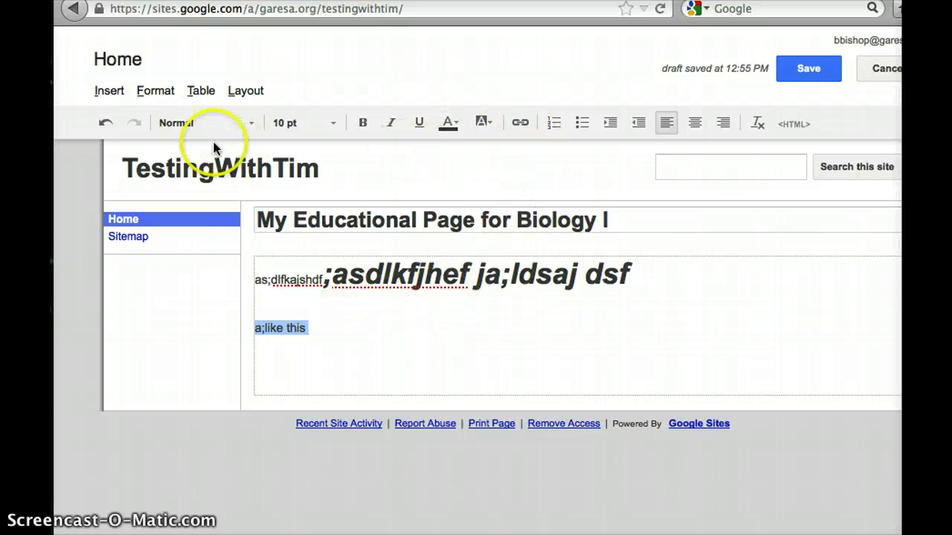
# Upload the photo trumiodarth.jpeg from the computer as an inserted image.
pyautogui.click(111, 95)
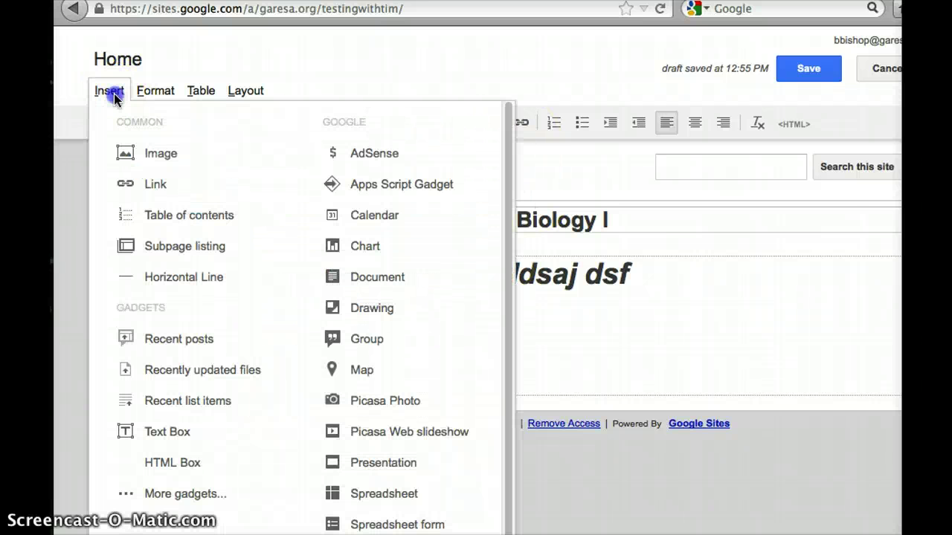
pyautogui.click(136, 154)
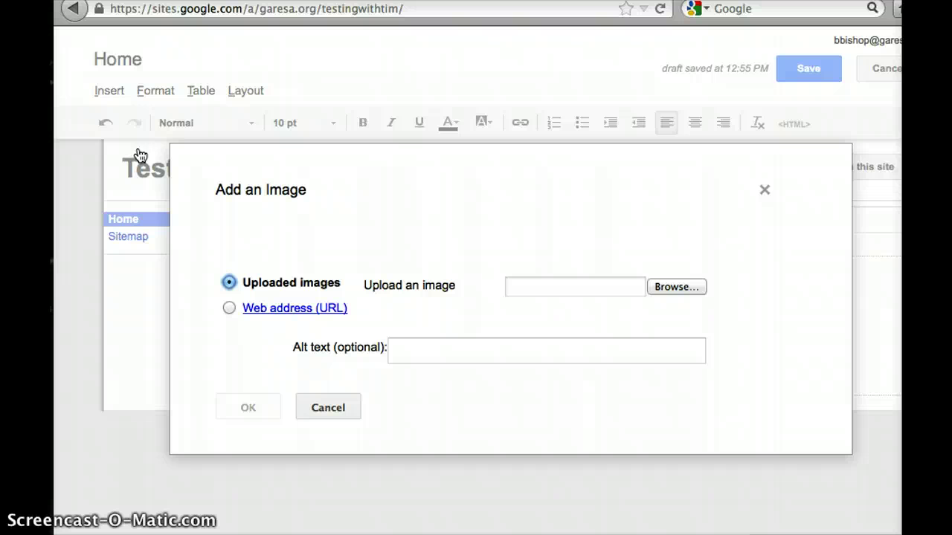
pyautogui.click(668, 287)
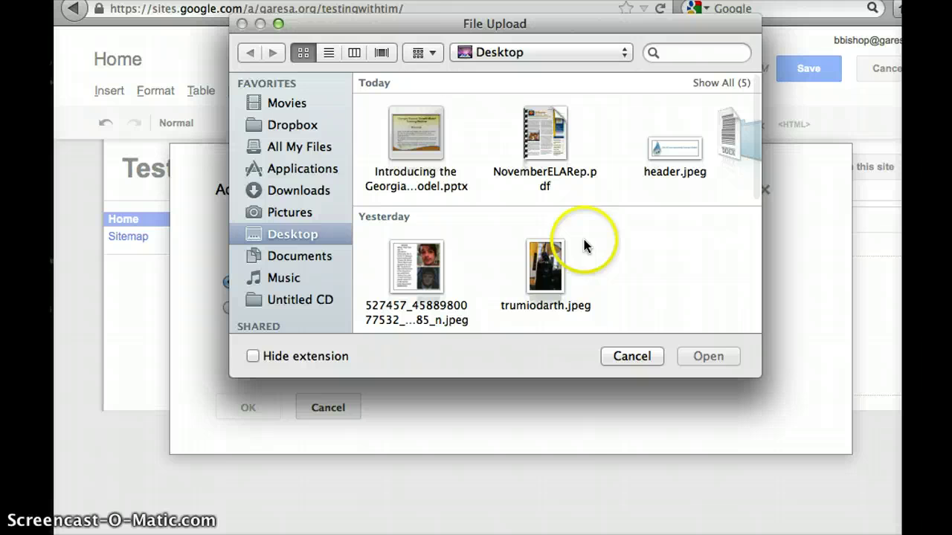
pyautogui.click(545, 269)
pyautogui.doubleClick(546, 270)
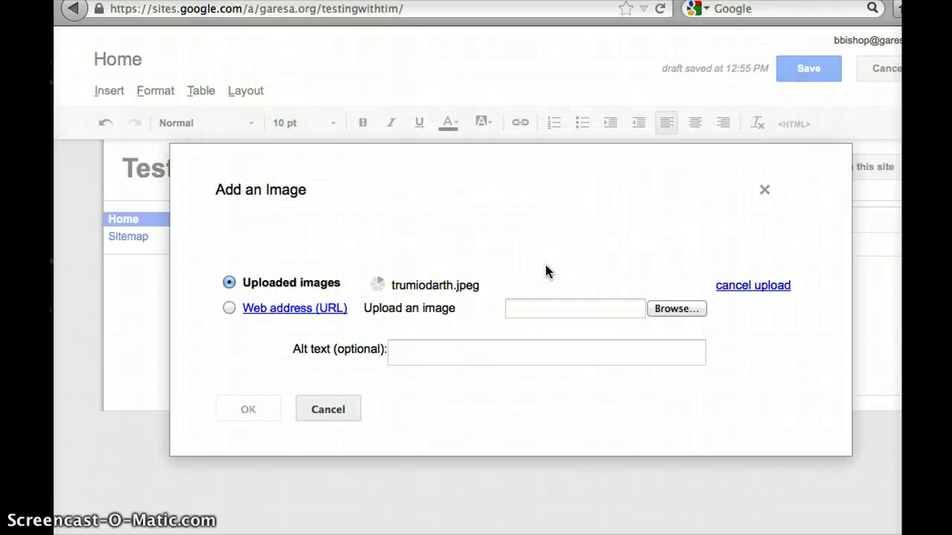
pyautogui.click(358, 401)
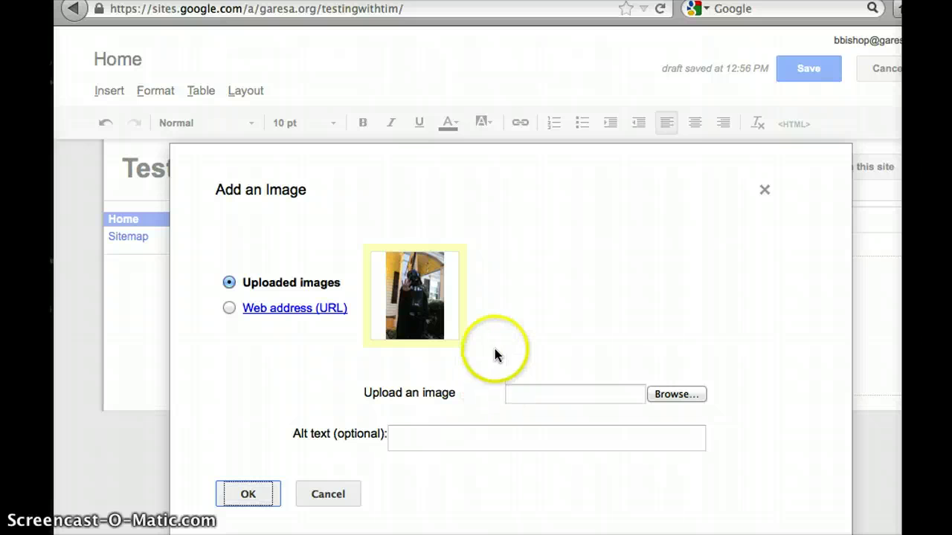
# Place the uploaded photo, resize it to small (S), and keep its existing link.
pyautogui.click(263, 496)
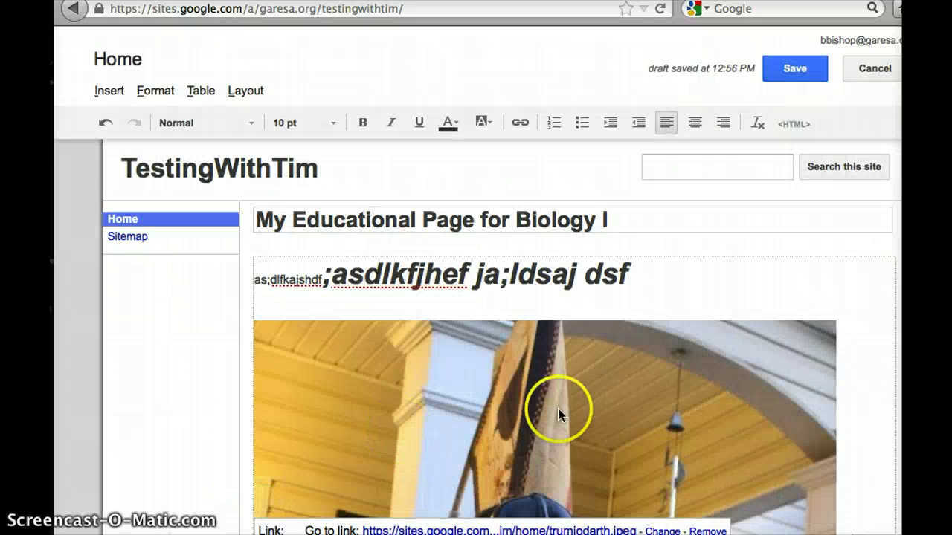
pyautogui.scroll(-5, 577, 414)
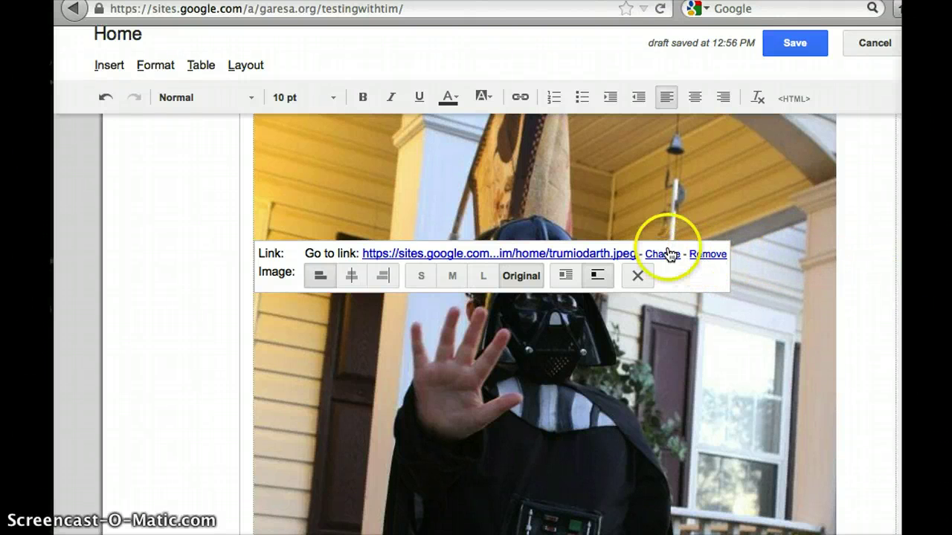
pyautogui.click(420, 278)
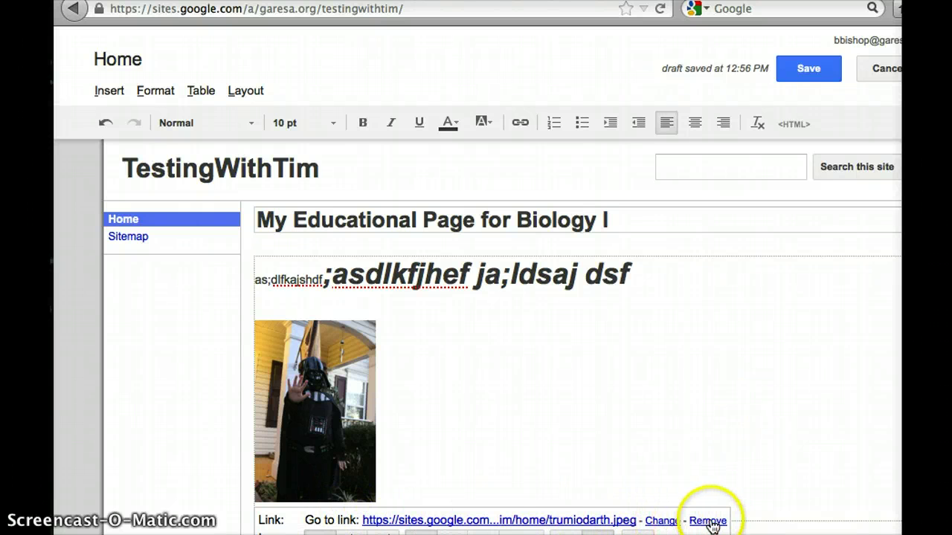
pyautogui.click(662, 520)
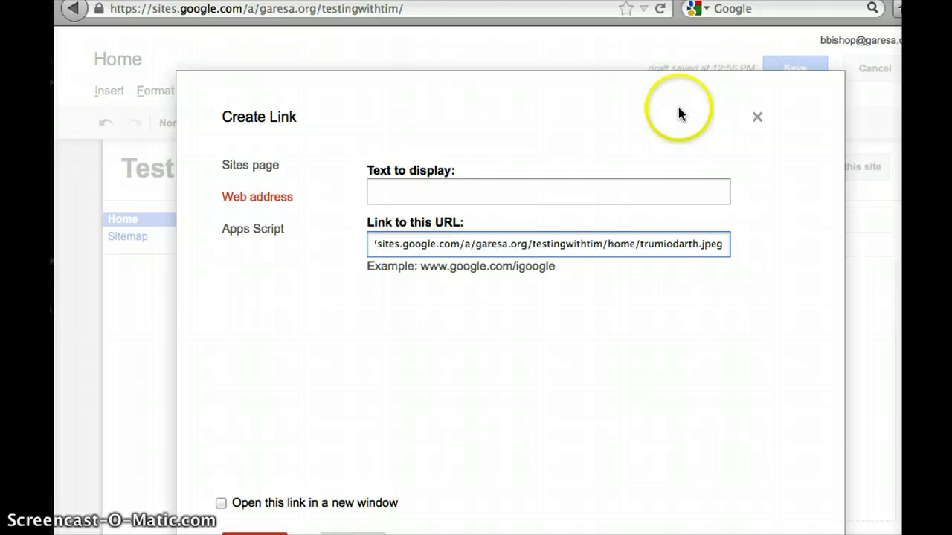
pyautogui.scroll(-1, 427, 346)
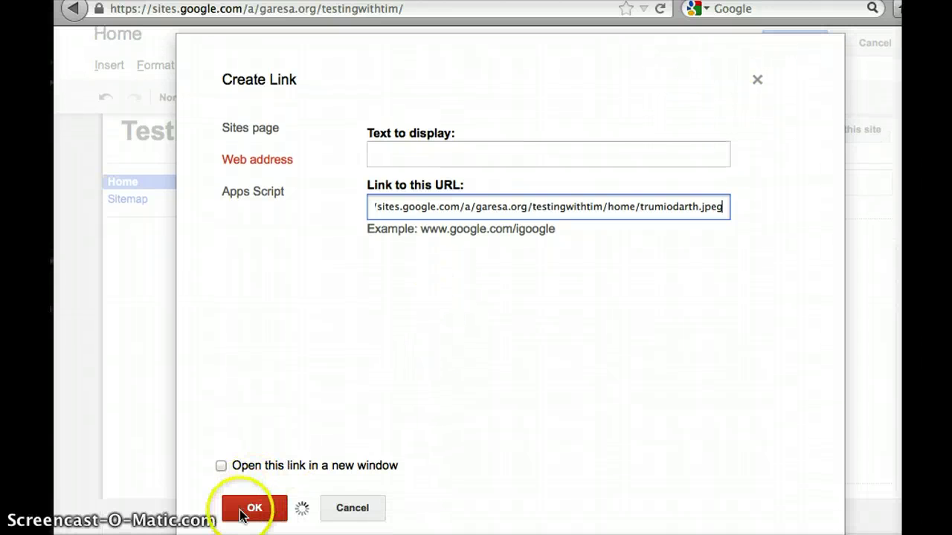
pyautogui.click(428, 391)
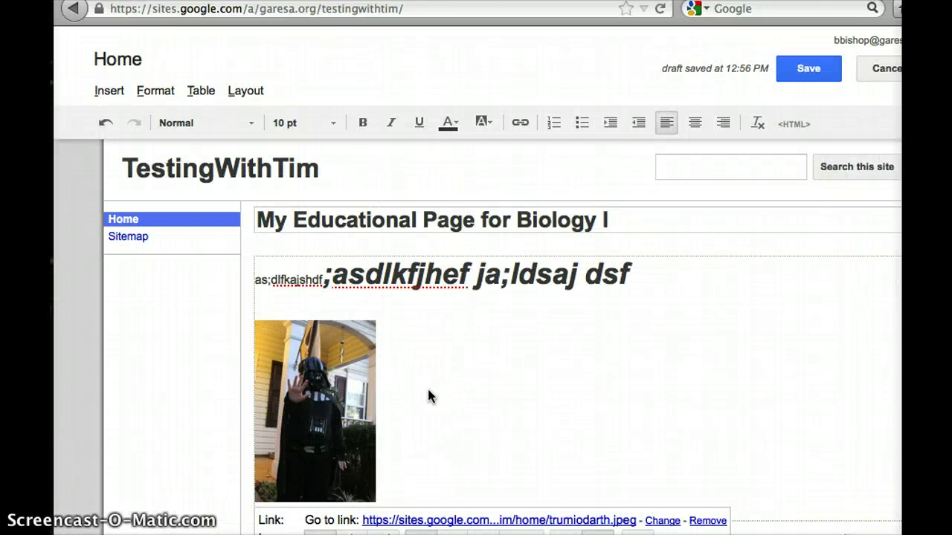
# Check the font style and size lists for the large text, leaving them unchanged.
pyautogui.click(574, 276)
pyautogui.moveTo(542, 277)
pyautogui.mouseDown()
pyautogui.moveTo(486, 334)
pyautogui.moveTo(635, 382)
pyautogui.mouseUp()
pyautogui.click(501, 377)
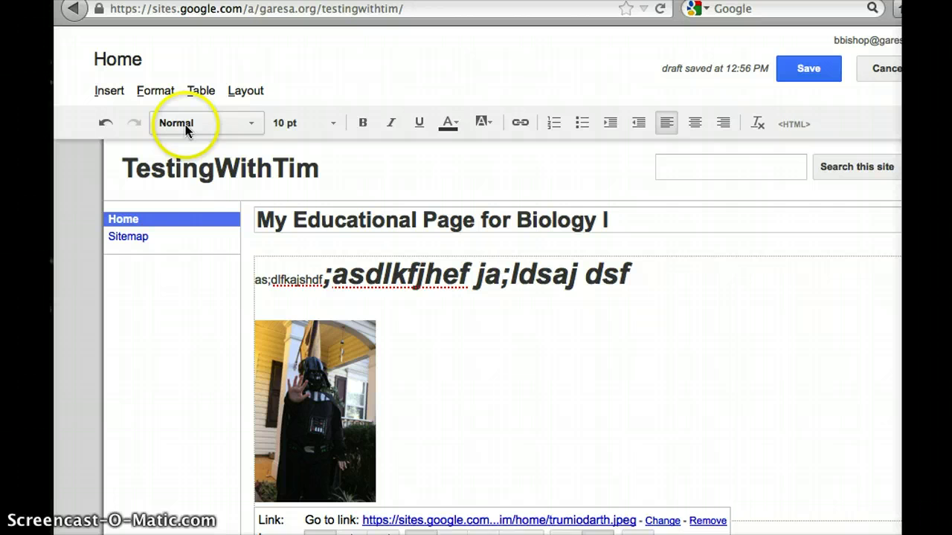
pyautogui.click(253, 130)
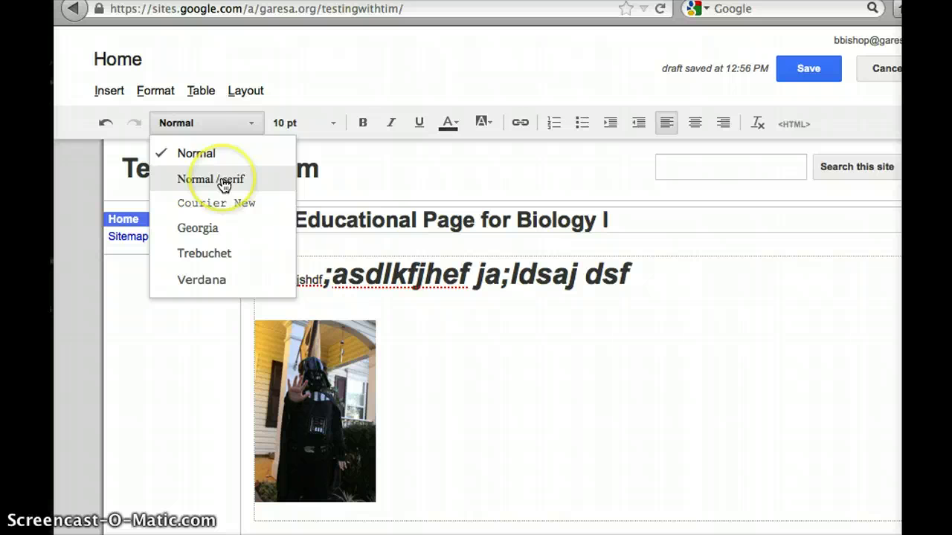
pyautogui.click(332, 123)
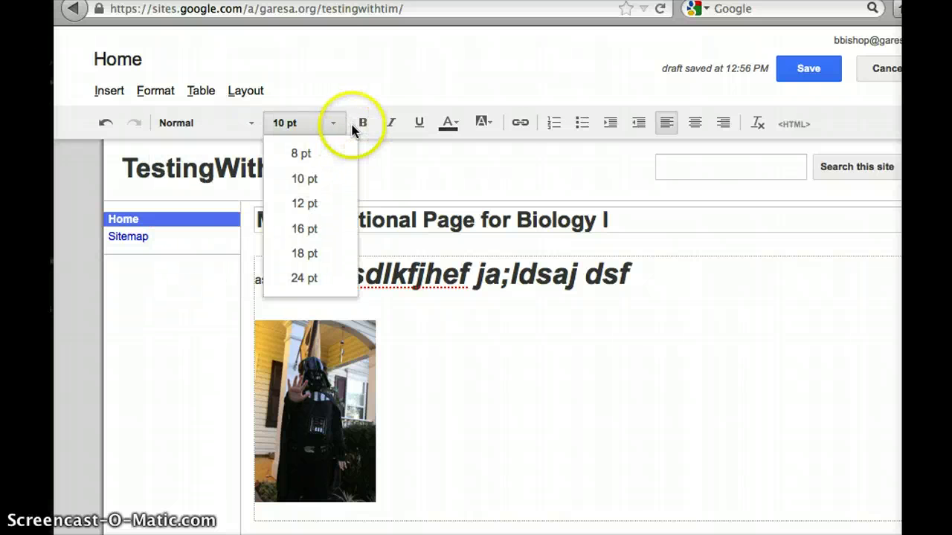
pyautogui.click(354, 130)
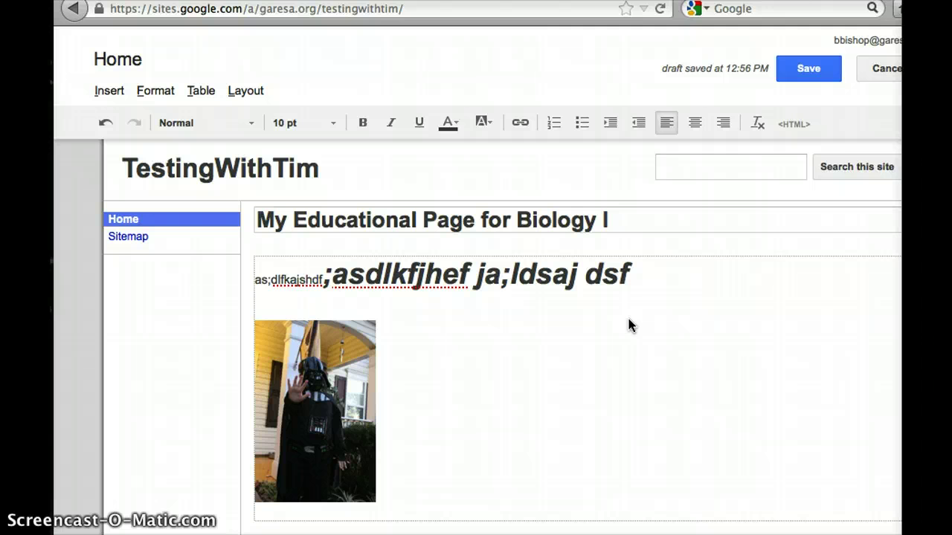
# Save the page and return to the list of sites.
pyautogui.click(805, 69)
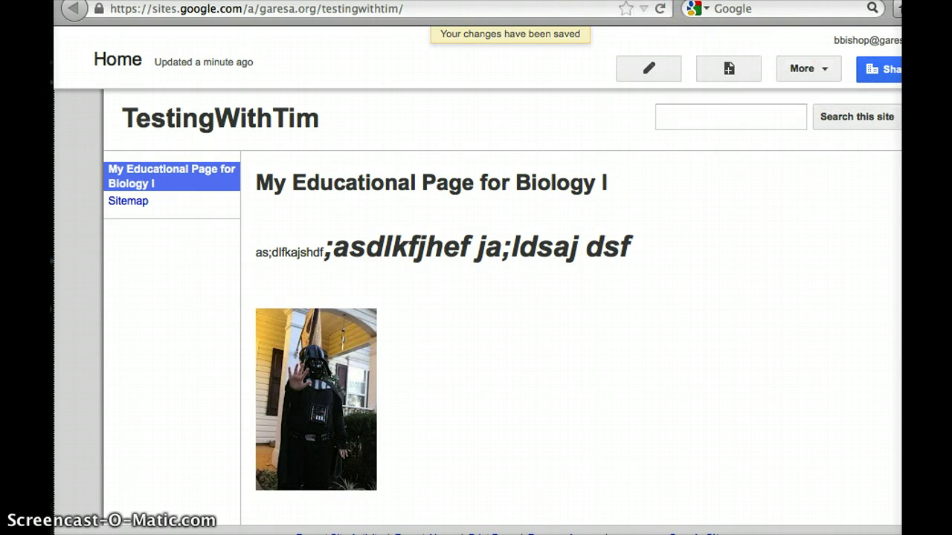
pyautogui.press('super+Left')
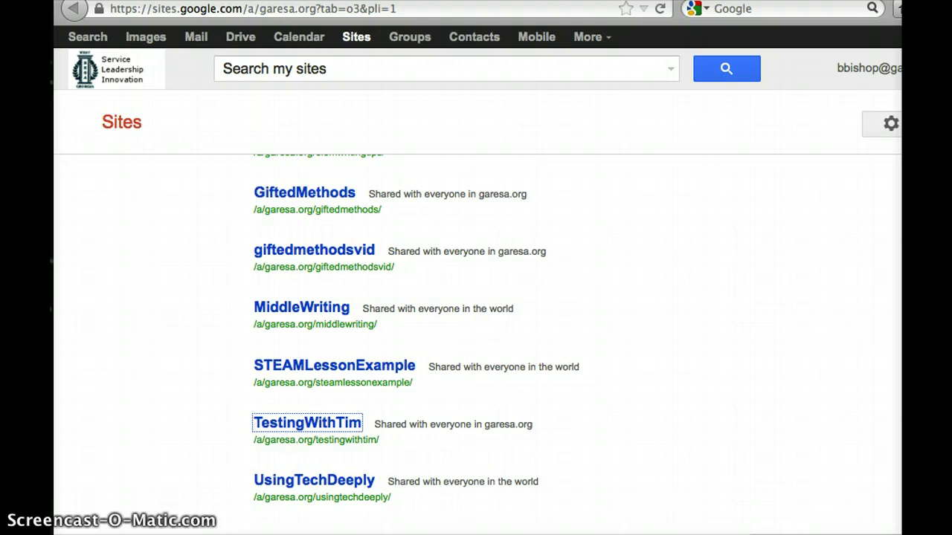
pyautogui.scroll(5, 574, 262)
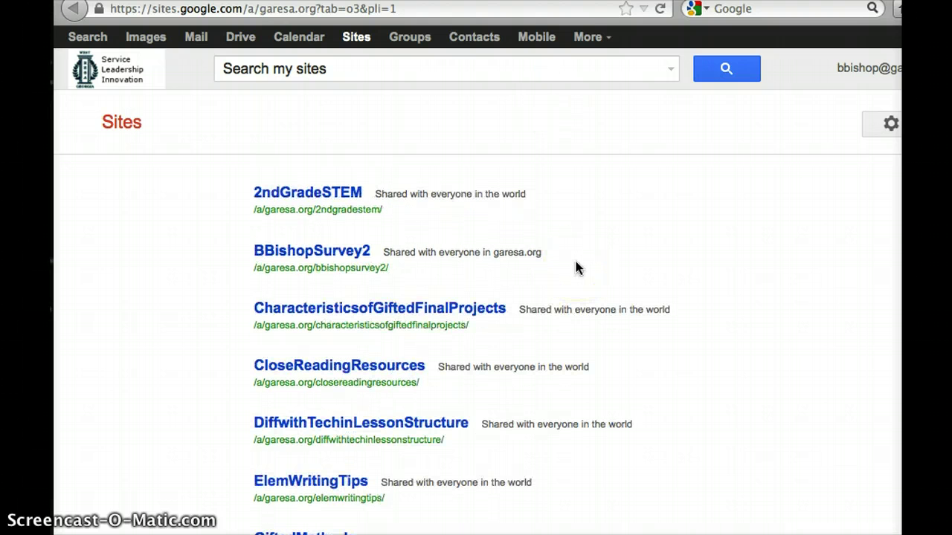
pyautogui.scroll(-5, 576, 268)
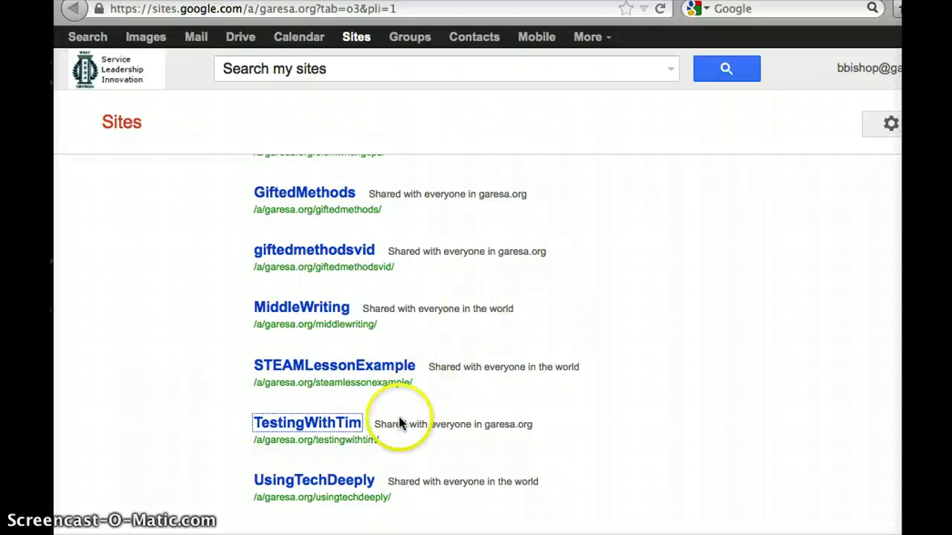
# Load the TestingWithTim site by pasting /a/garesa.org/testingwithtim/ into the web address.
pyautogui.click(385, 443)
pyautogui.moveTo(385, 442); pyautogui.dragTo(253, 444)
pyautogui.press('super+c')
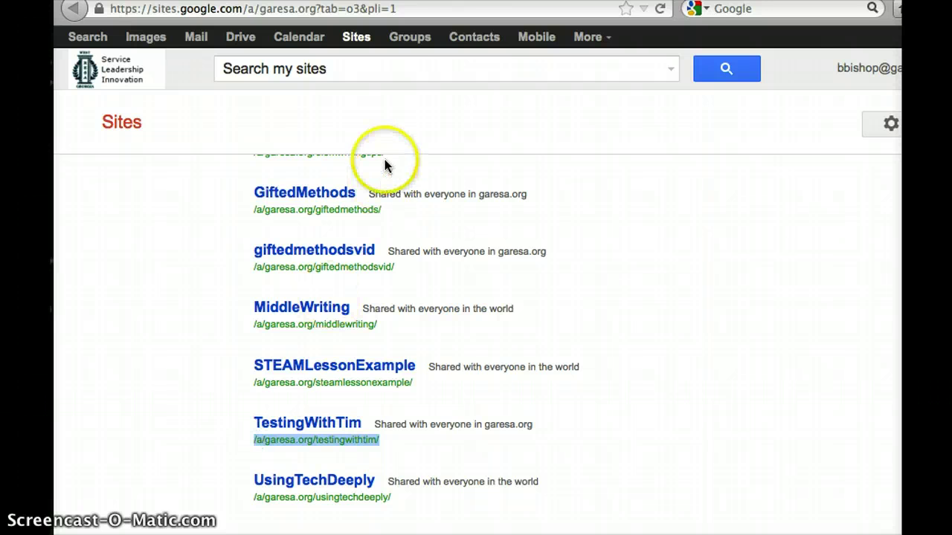
pyautogui.click(413, 9)
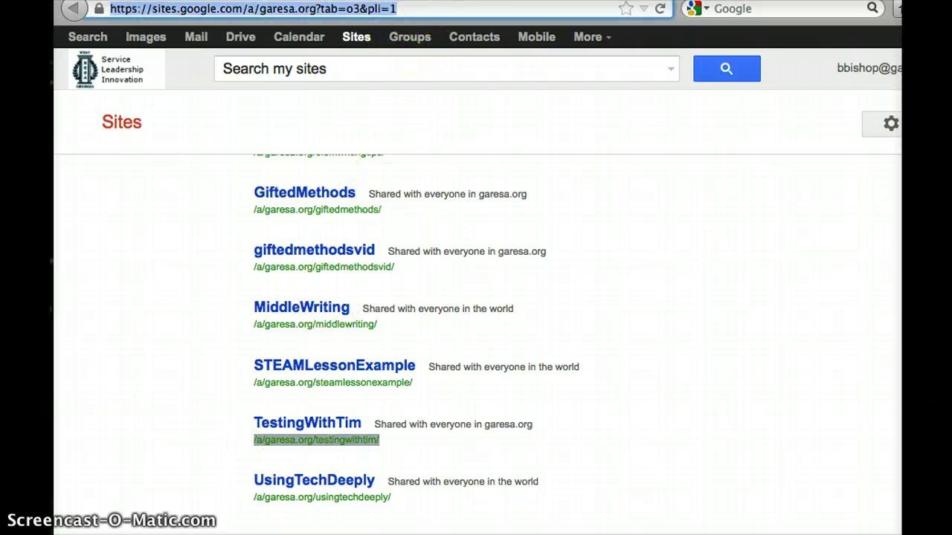
pyautogui.click(245, 9)
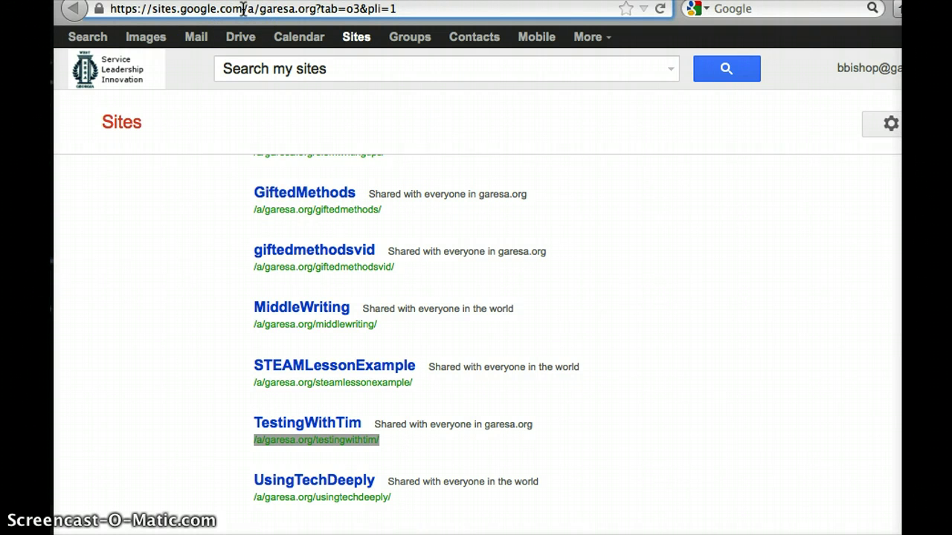
pyautogui.moveTo(244, 9); pyautogui.dragTo(430, 11)
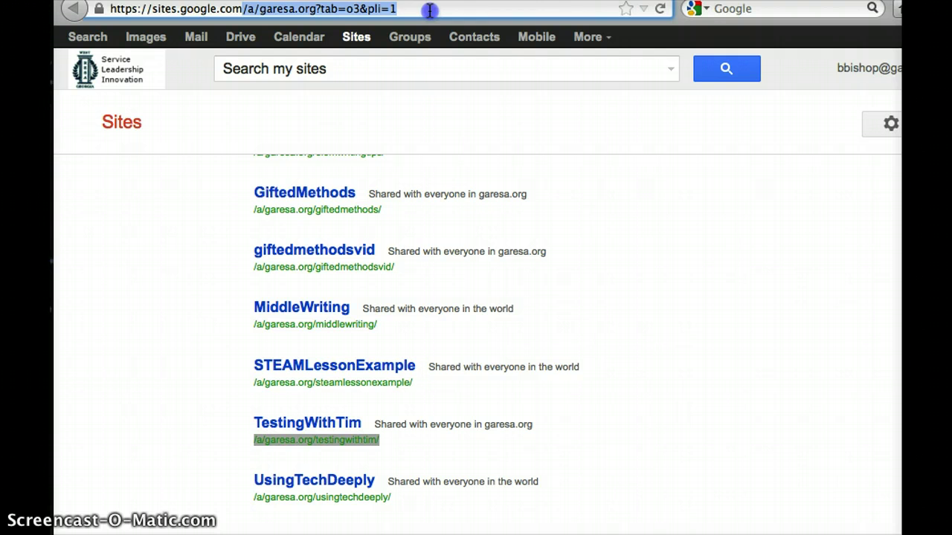
pyautogui.press('super+v')
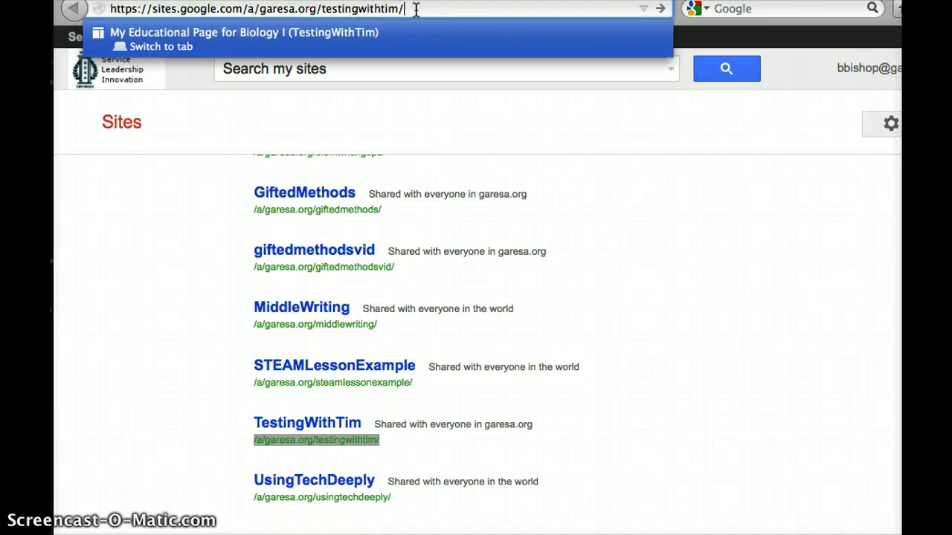
pyautogui.press('Return')
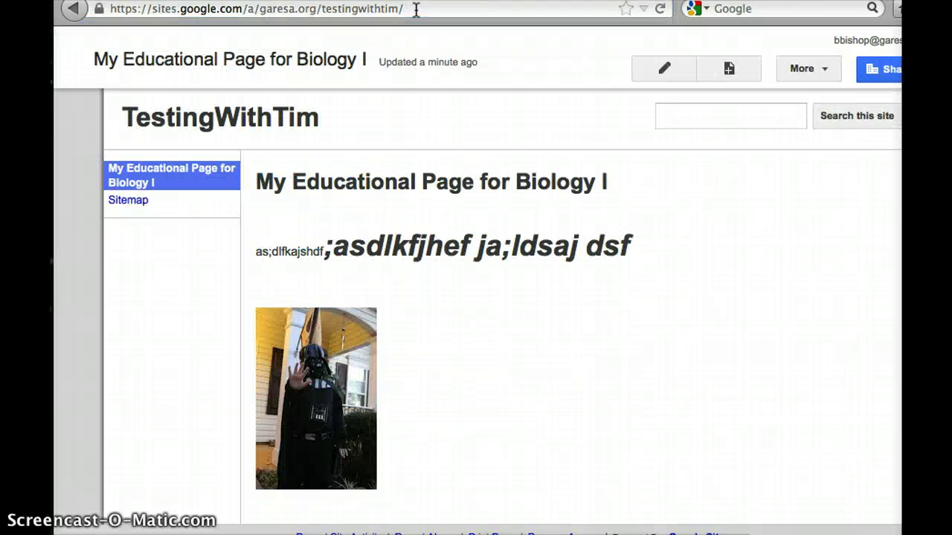
pyautogui.click(461, 223)
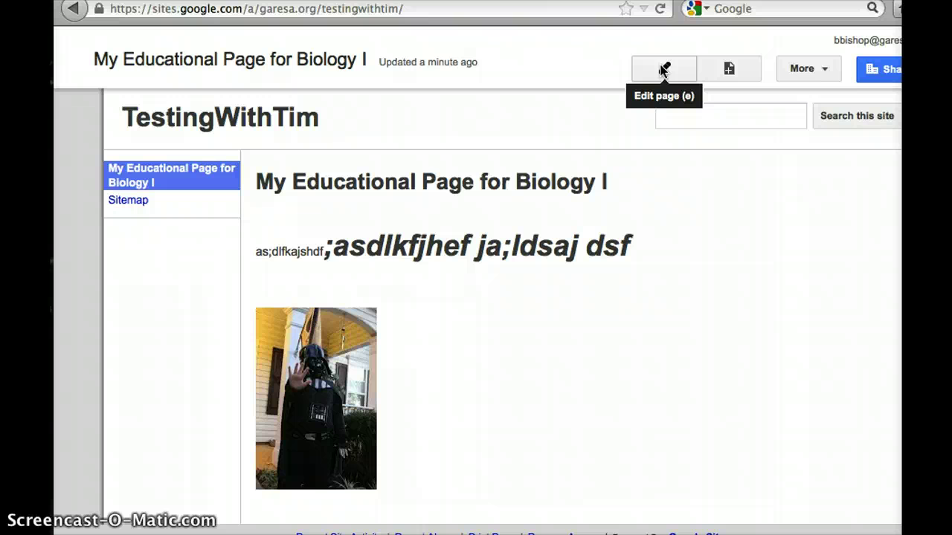
pyautogui.click(91, 64)
pyautogui.moveTo(91, 65); pyautogui.dragTo(476, 470)
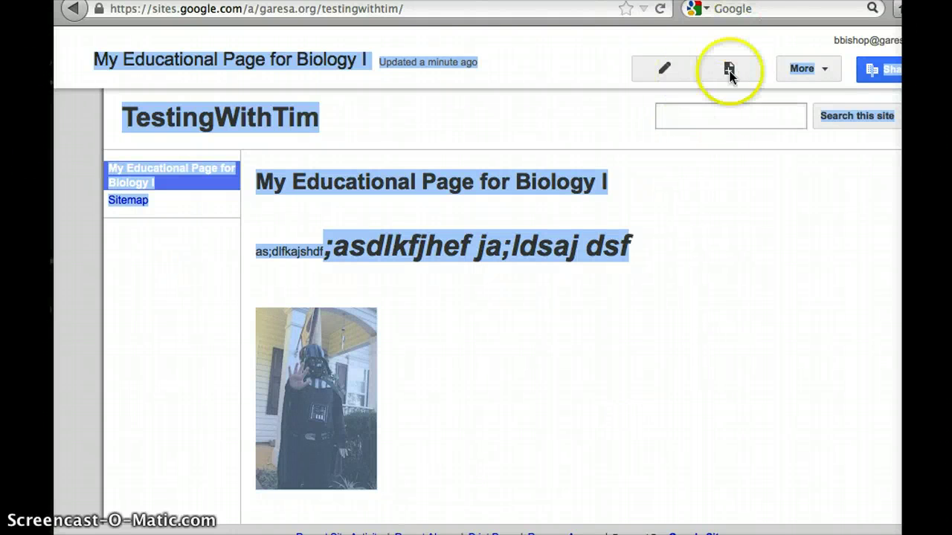
pyautogui.click(562, 336)
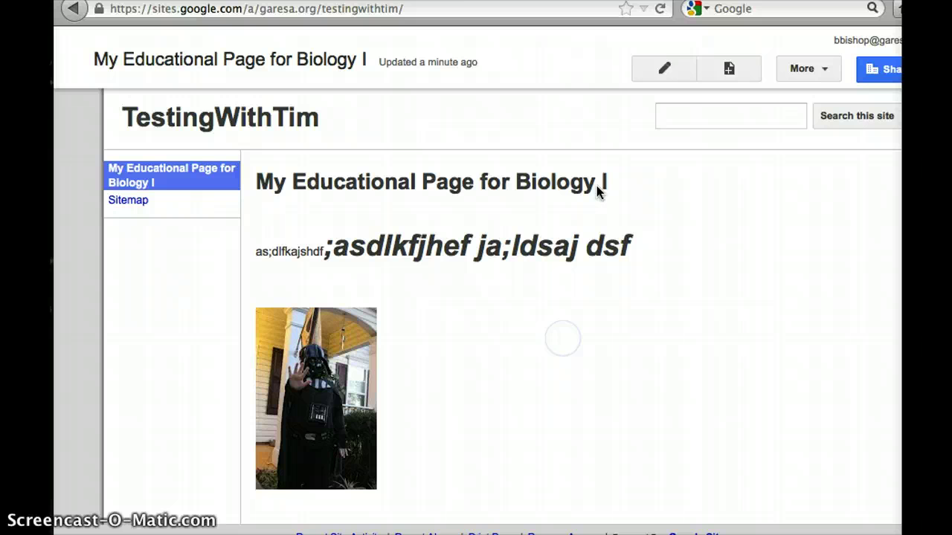
pyautogui.moveTo(408, 8); pyautogui.dragTo(113, 8)
pyautogui.press('super+c')
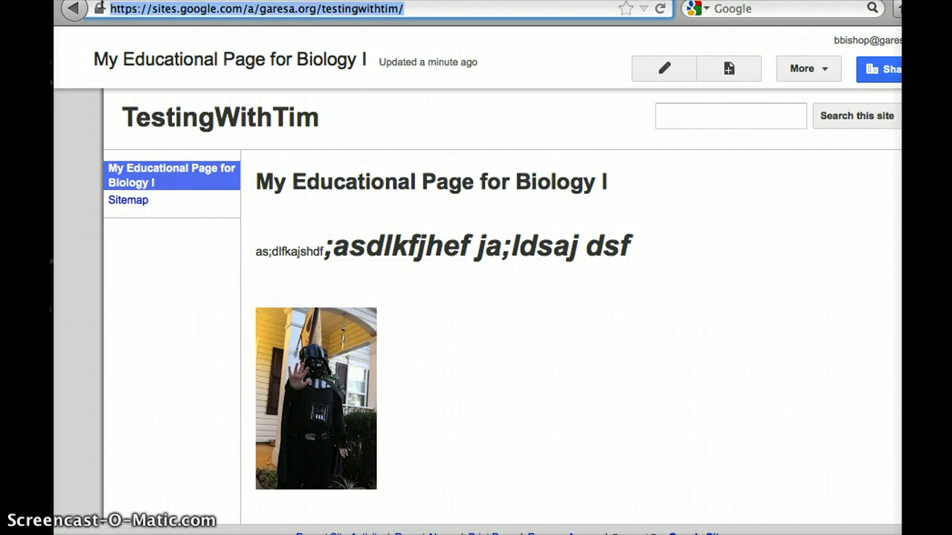
pyautogui.write('www.tinyulr.c')
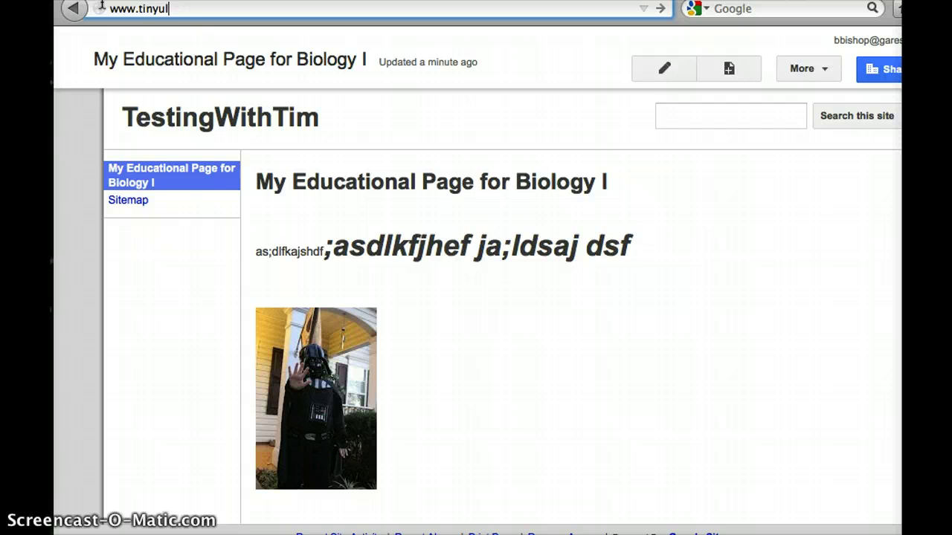
# Load tinyurl.com and paste the TestingWithTim site address as the long URL.
pyautogui.press('BackSpace')
pyautogui.write('rl.com/')
pyautogui.press('Return')
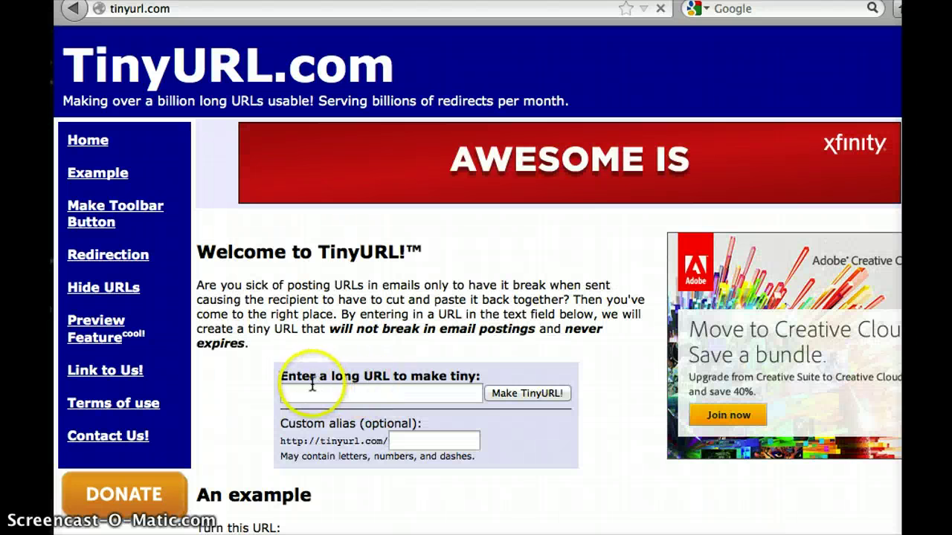
pyautogui.click(312, 384)
pyautogui.press('super+v')
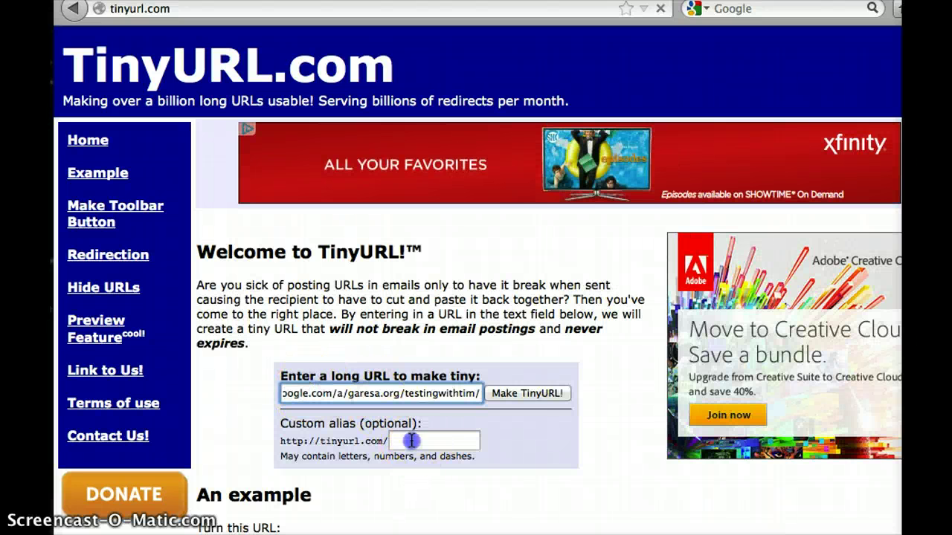
# Remove the URL's trailing slash, try then clear the alias 'Tim', and return to the site.
pyautogui.click(411, 441)
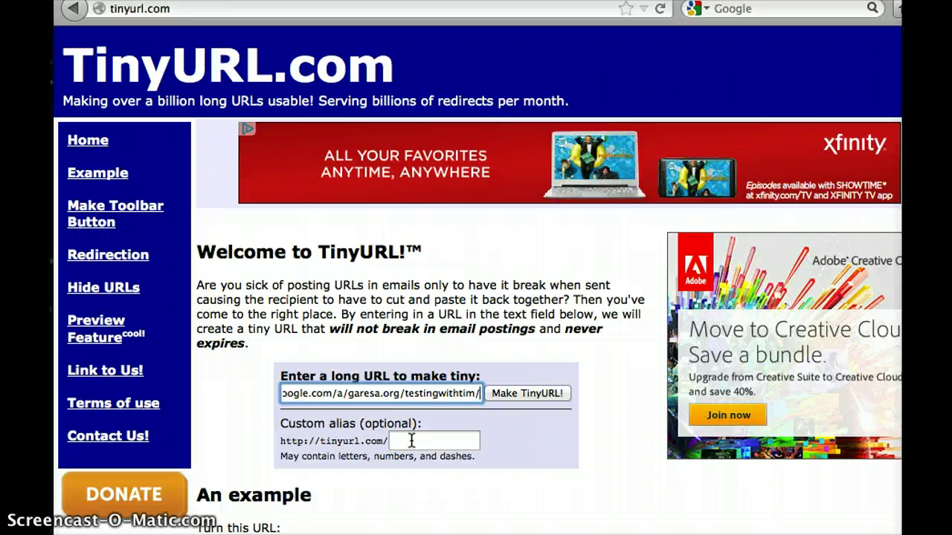
pyautogui.press('BackSpace')
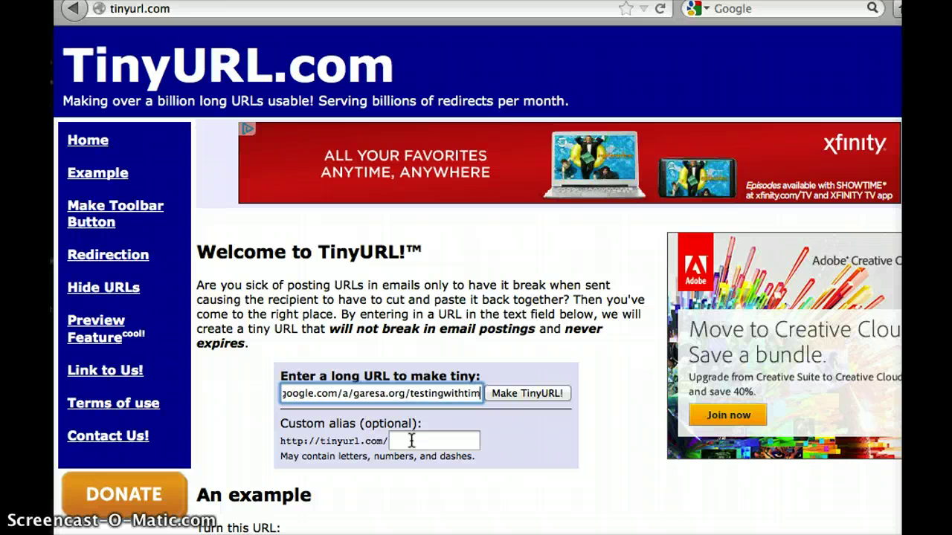
pyautogui.click(412, 440)
pyautogui.write('Tim')
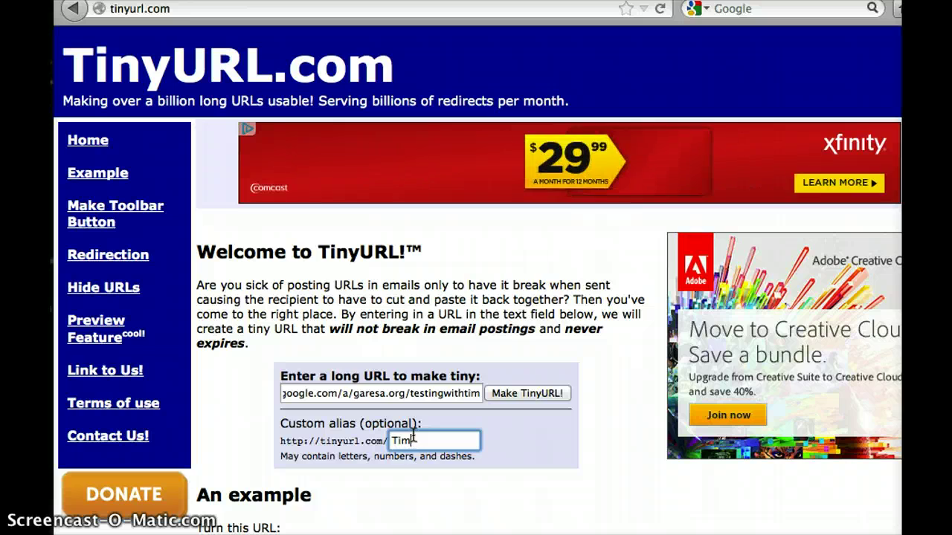
pyautogui.press('BackSpace')
pyautogui.press('BackSpace')
pyautogui.press('BackSpace')
pyautogui.scroll(-10, 599, 423)
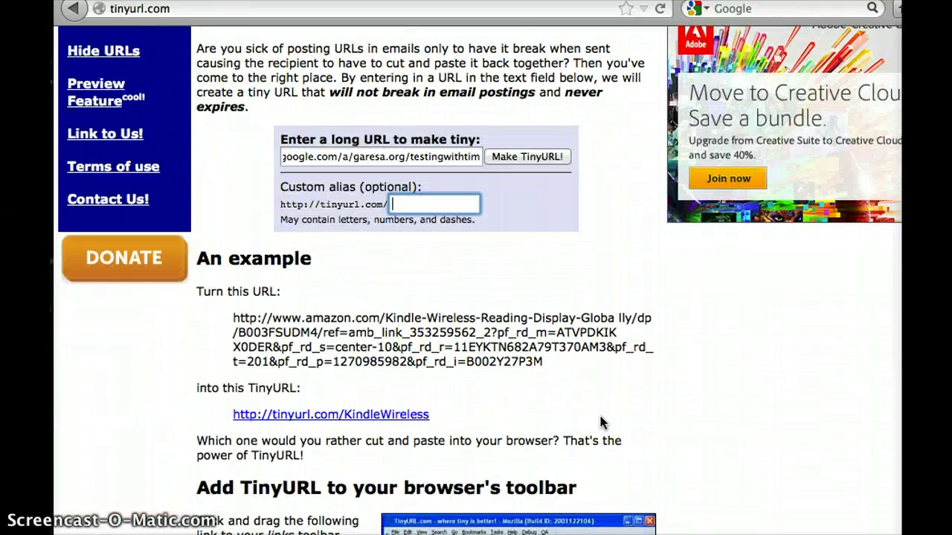
pyautogui.scroll(10, 599, 422)
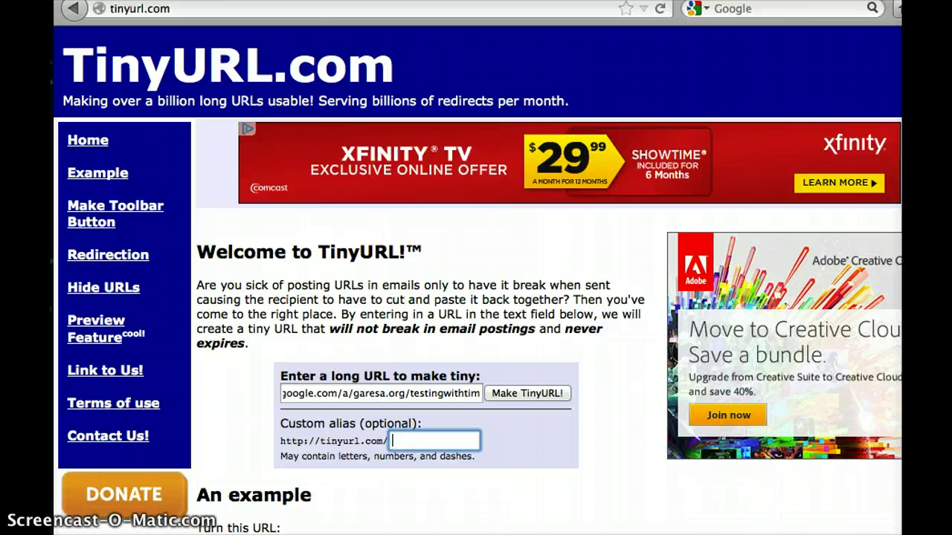
pyautogui.click(685, 22)
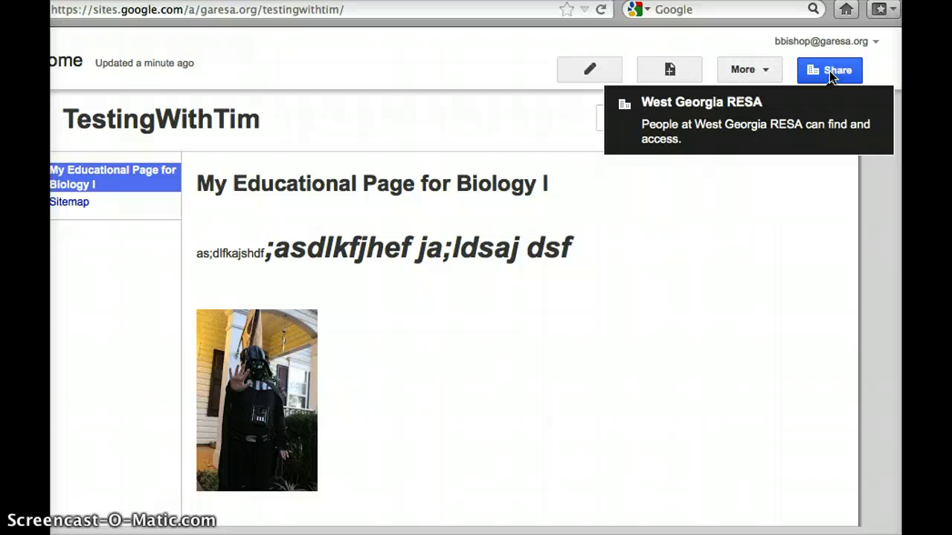
# Compare the visibility options, then set the TestingWithTim site to Public on the web and save.
pyautogui.click(829, 71)
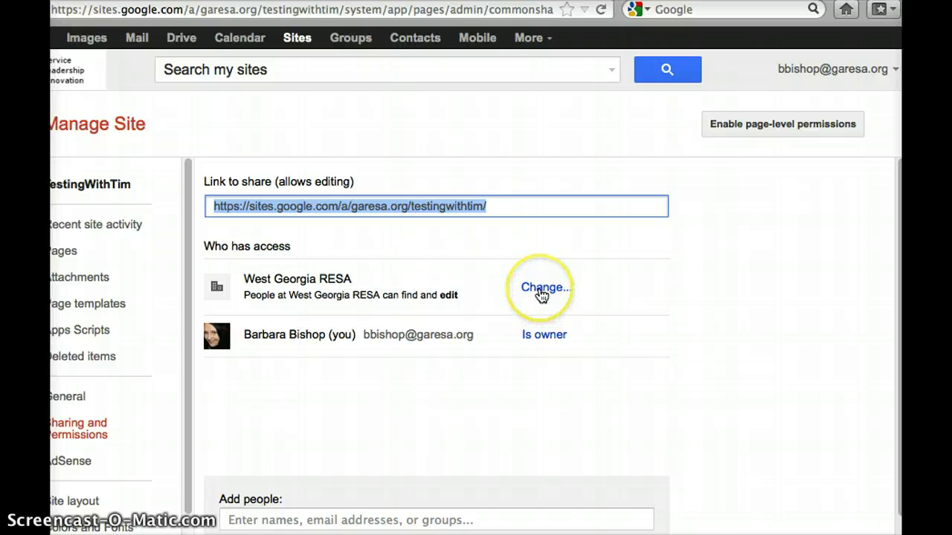
pyautogui.click(542, 294)
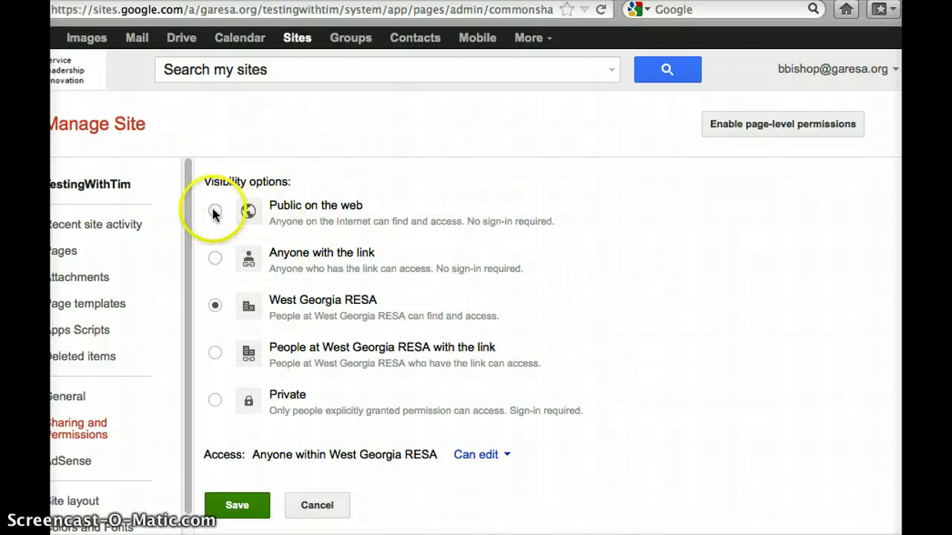
pyautogui.click(214, 211)
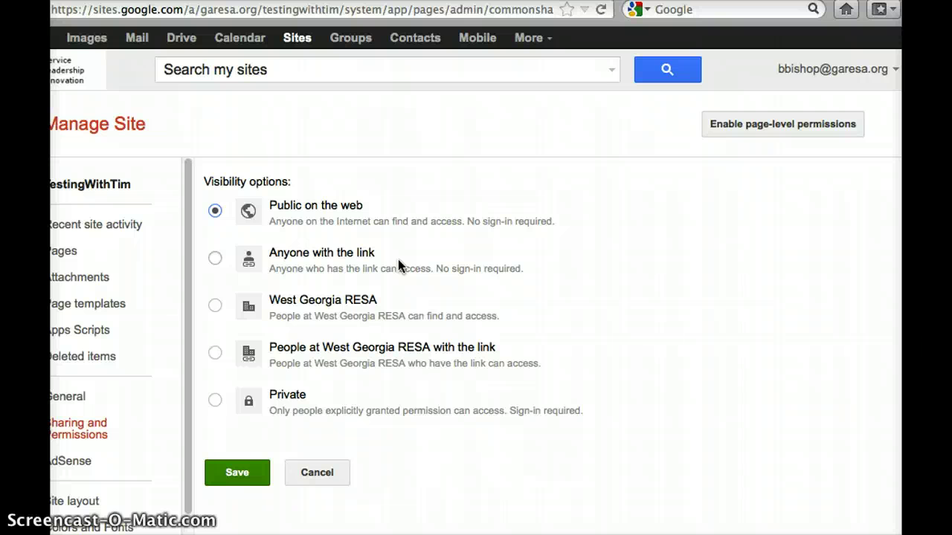
pyautogui.click(215, 258)
pyautogui.click(214, 305)
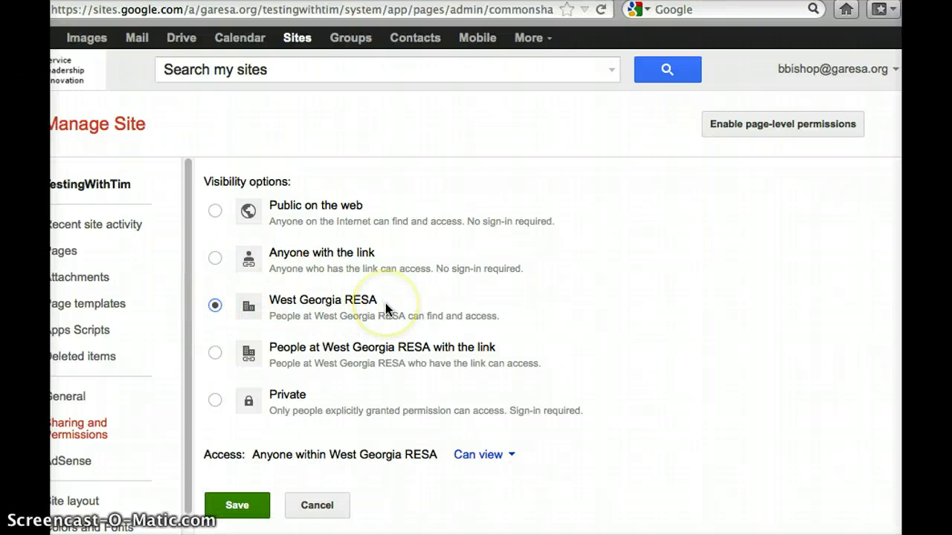
pyautogui.click(215, 402)
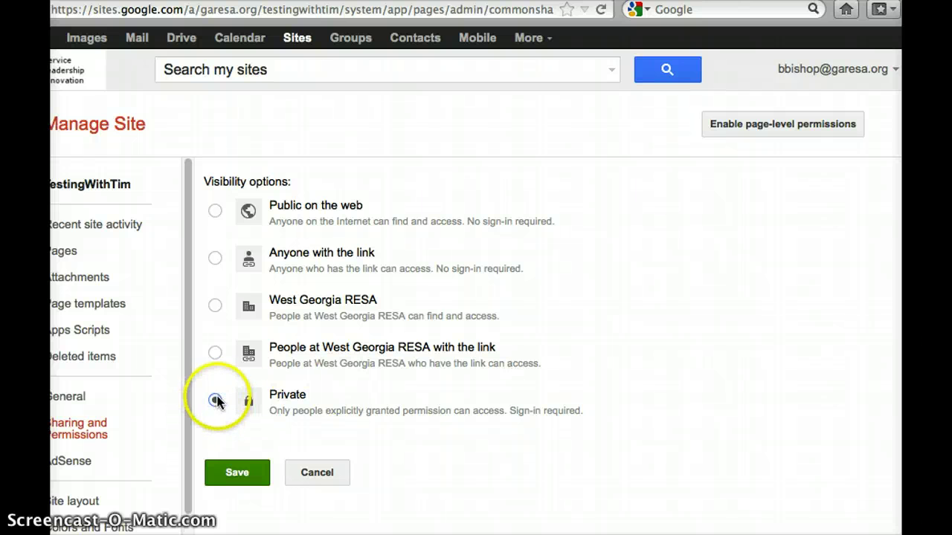
pyautogui.click(216, 212)
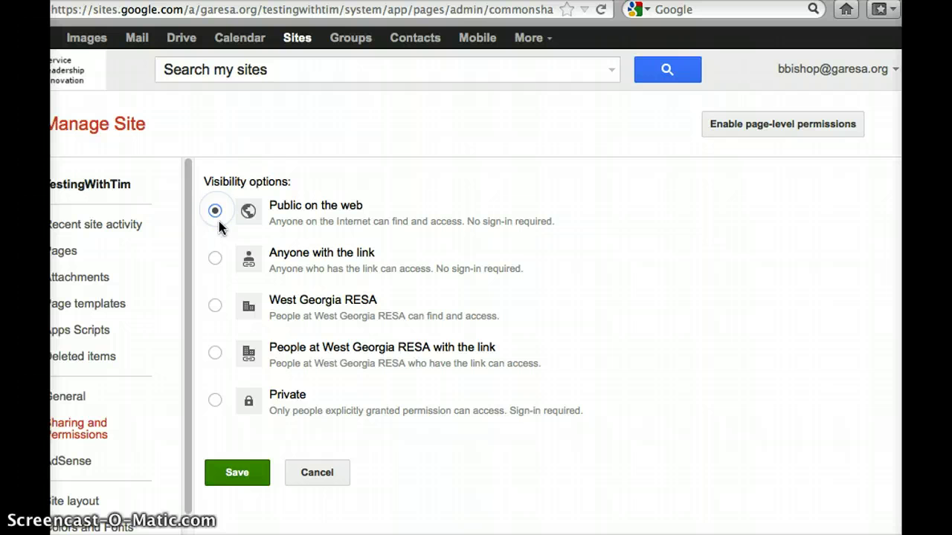
pyautogui.click(238, 474)
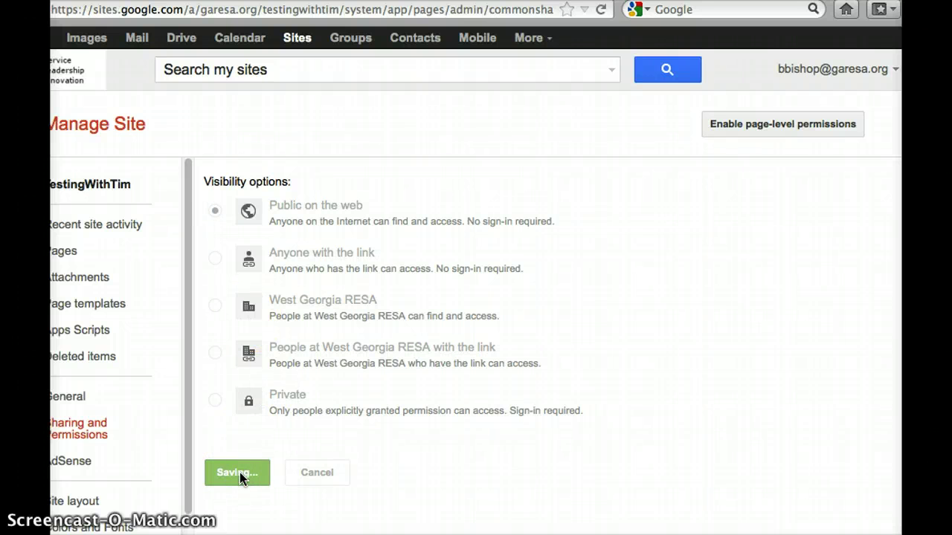
pyautogui.scroll(-1, 753, 347)
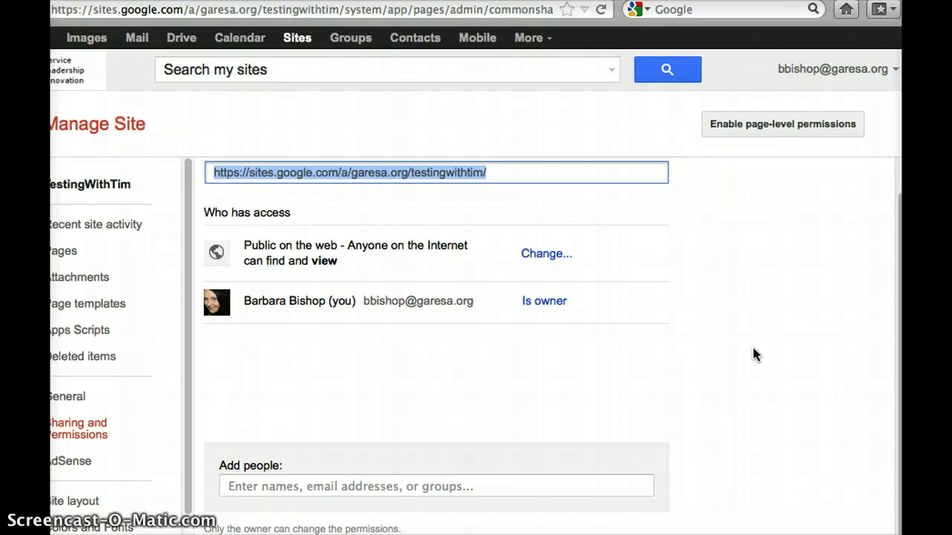
# Sign out of the Google account and reload the TestingWithTim site address signed out.
pyautogui.click(888, 70)
pyautogui.click(843, 245)
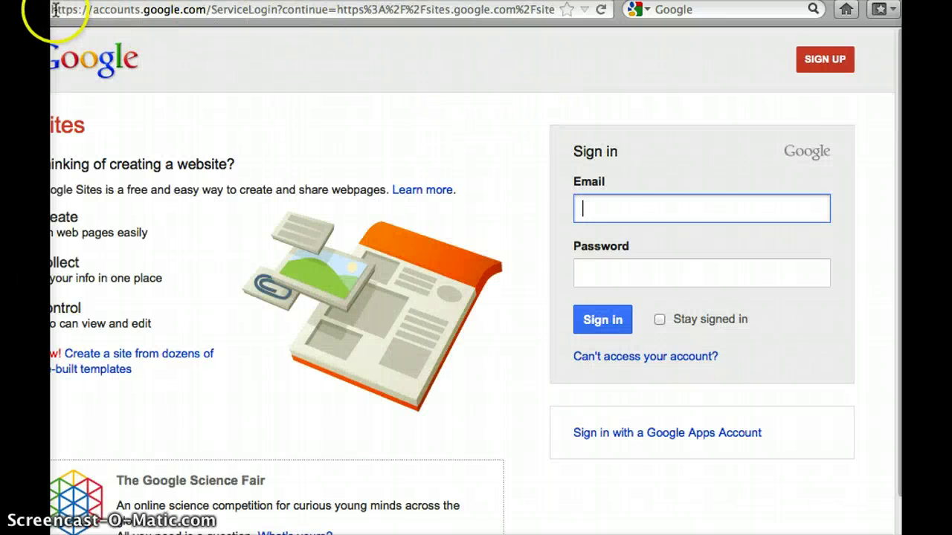
pyautogui.moveTo(55, 9); pyautogui.dragTo(889, 58)
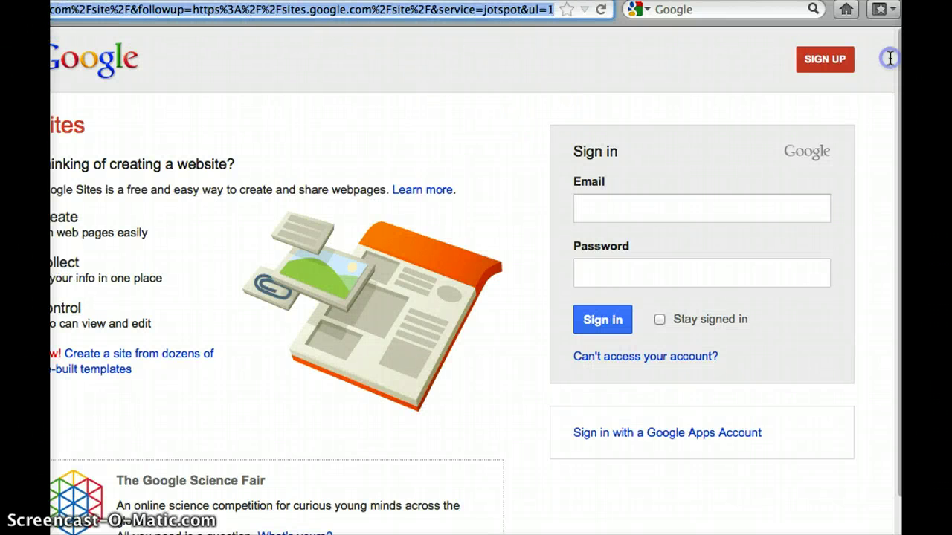
pyautogui.press('super+v')
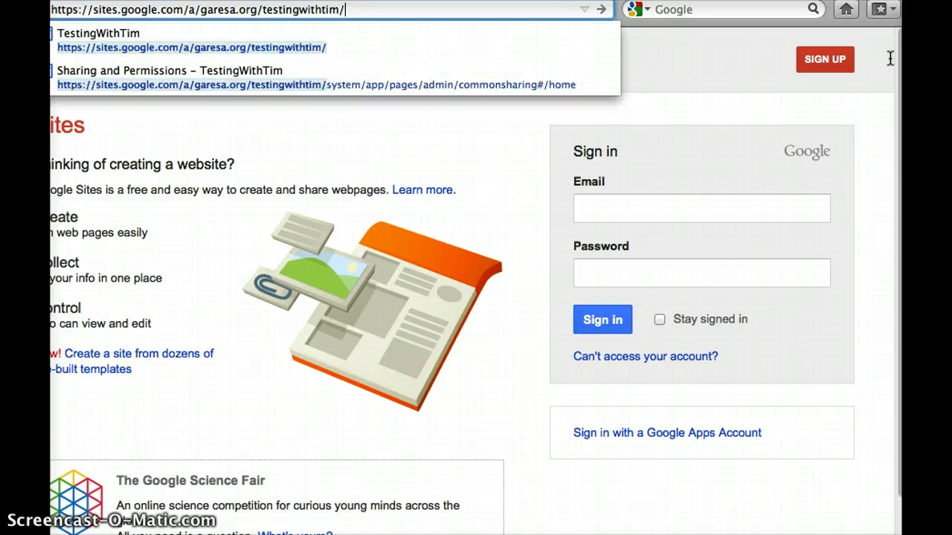
pyautogui.press('Return')
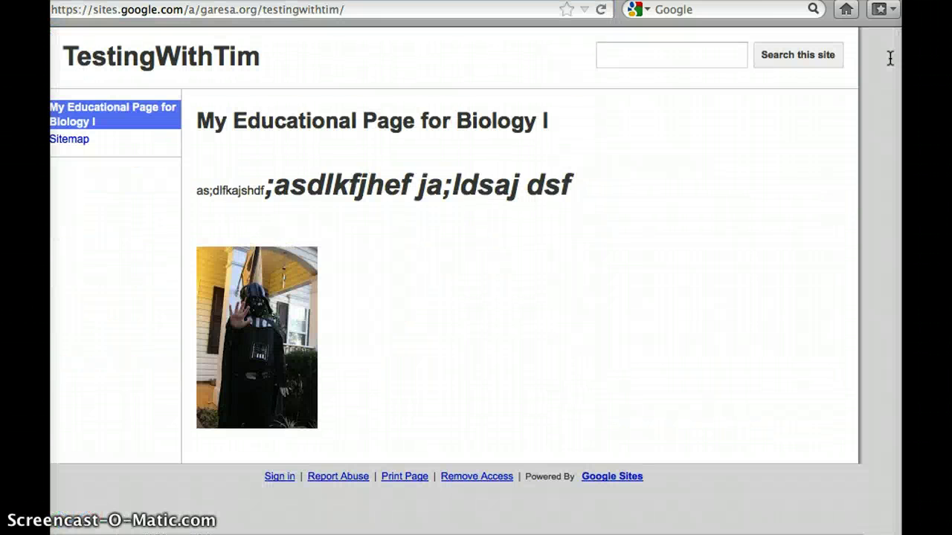